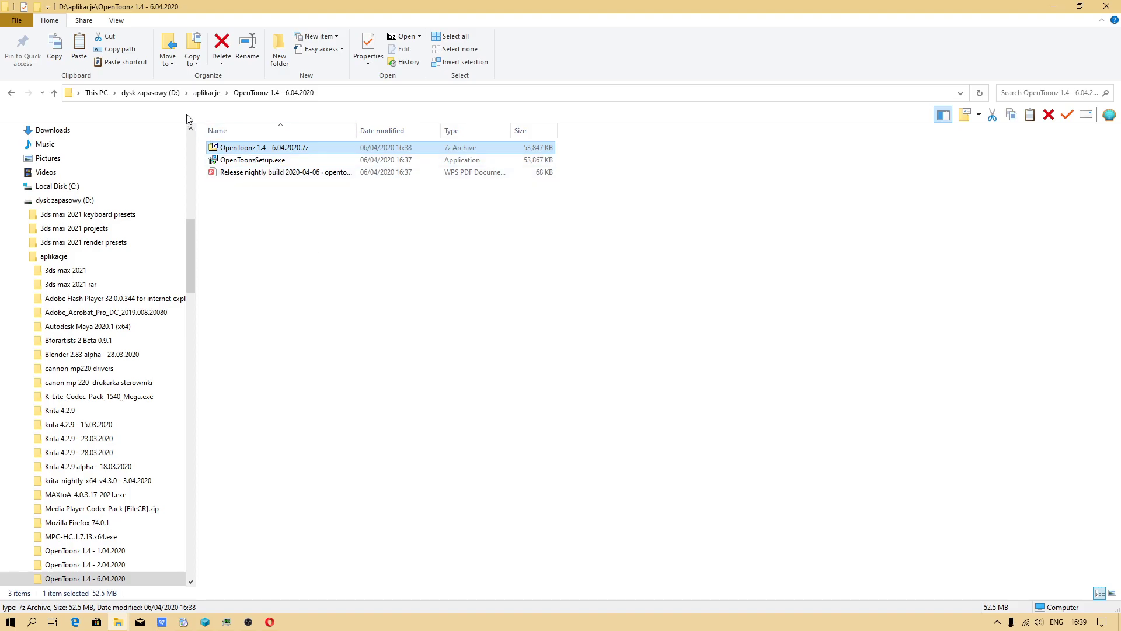
Navigate from drive D into OpenToonz 1.4 - projects (2020) > nudny in File Explorer
left_click(140, 95)
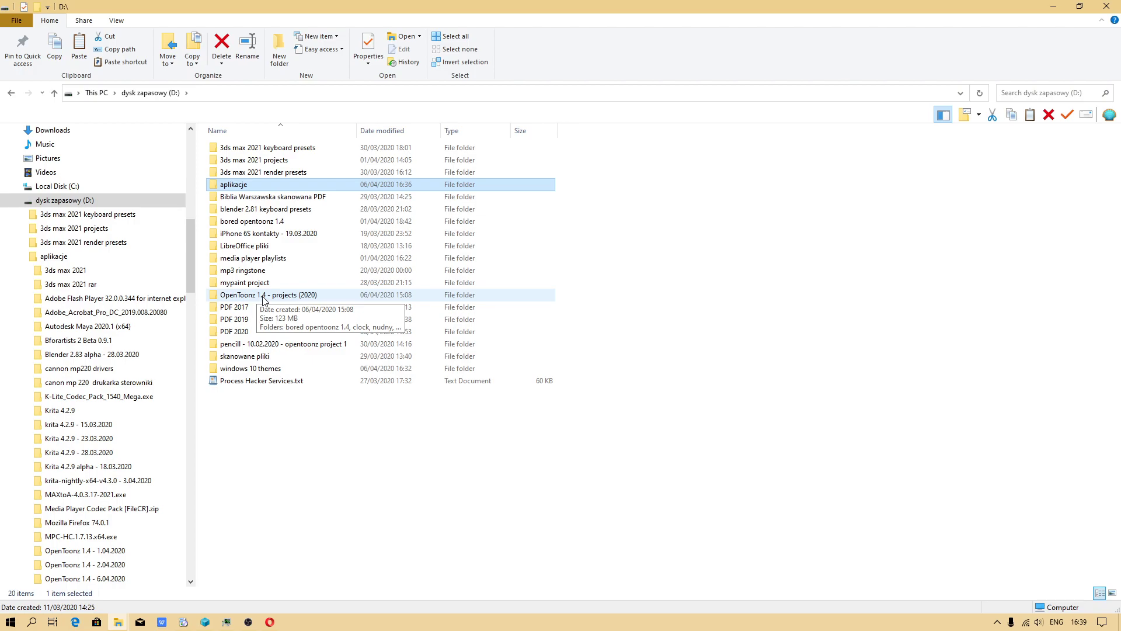
double_click(263, 295)
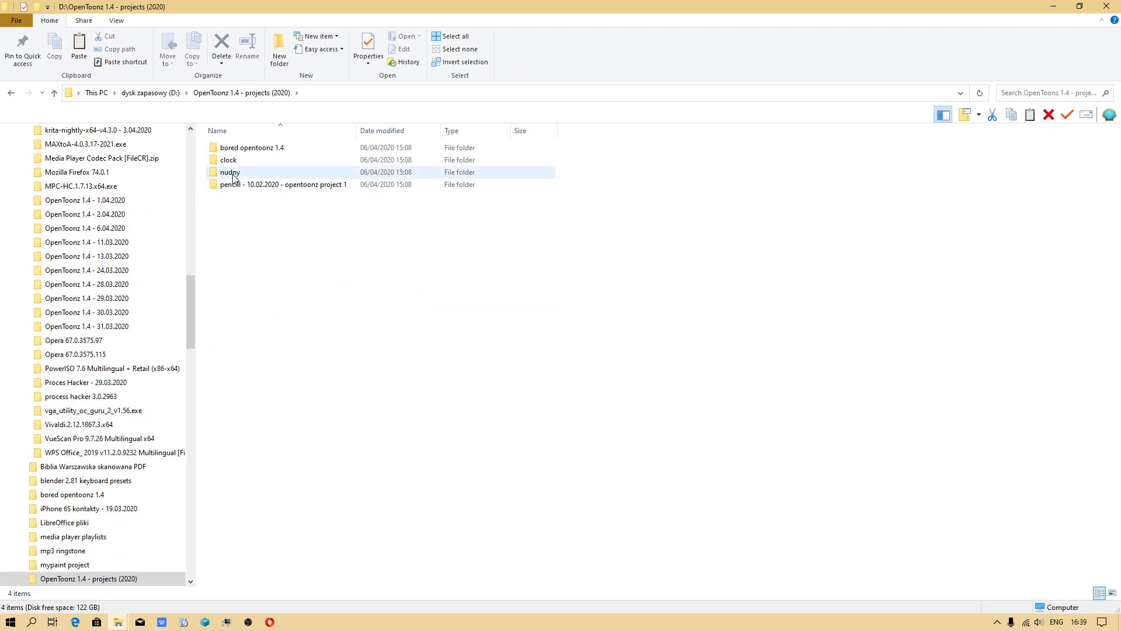
double_click(233, 175)
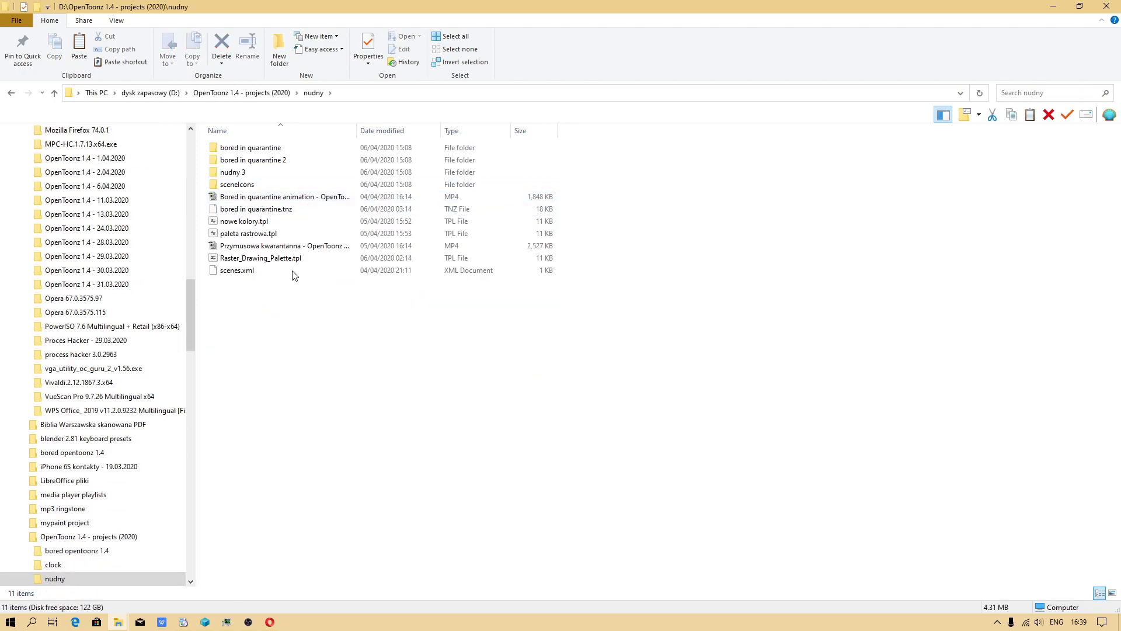
Look inside the bored in quarantine 2 and bored in quarantine folders, ending back in nudny
double_click(269, 166)
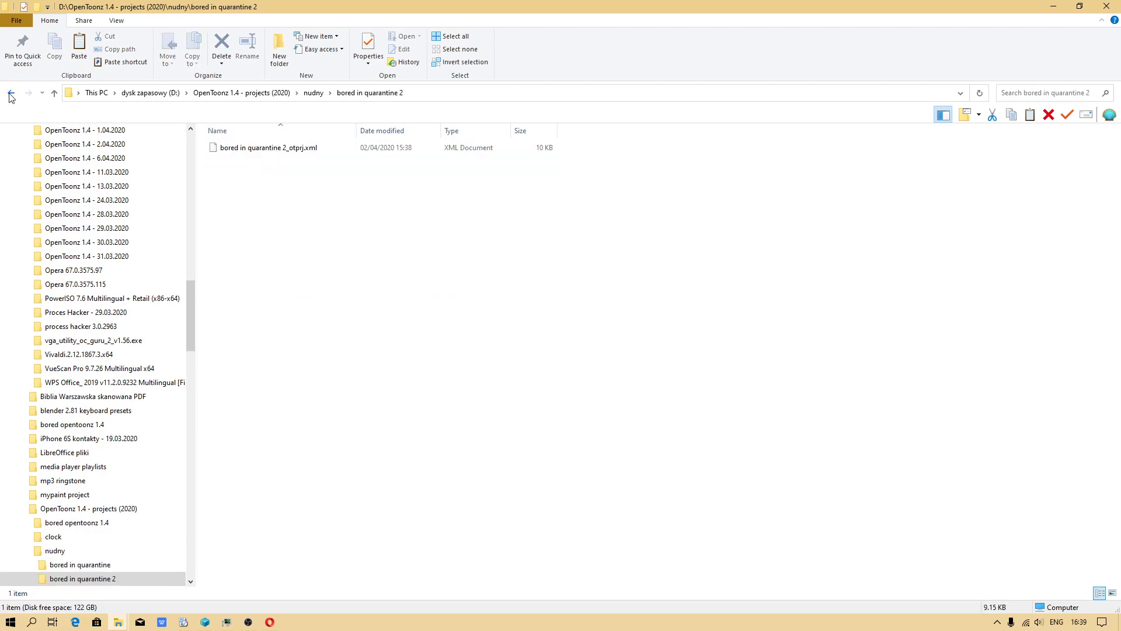
left_click(10, 94)
double_click(262, 150)
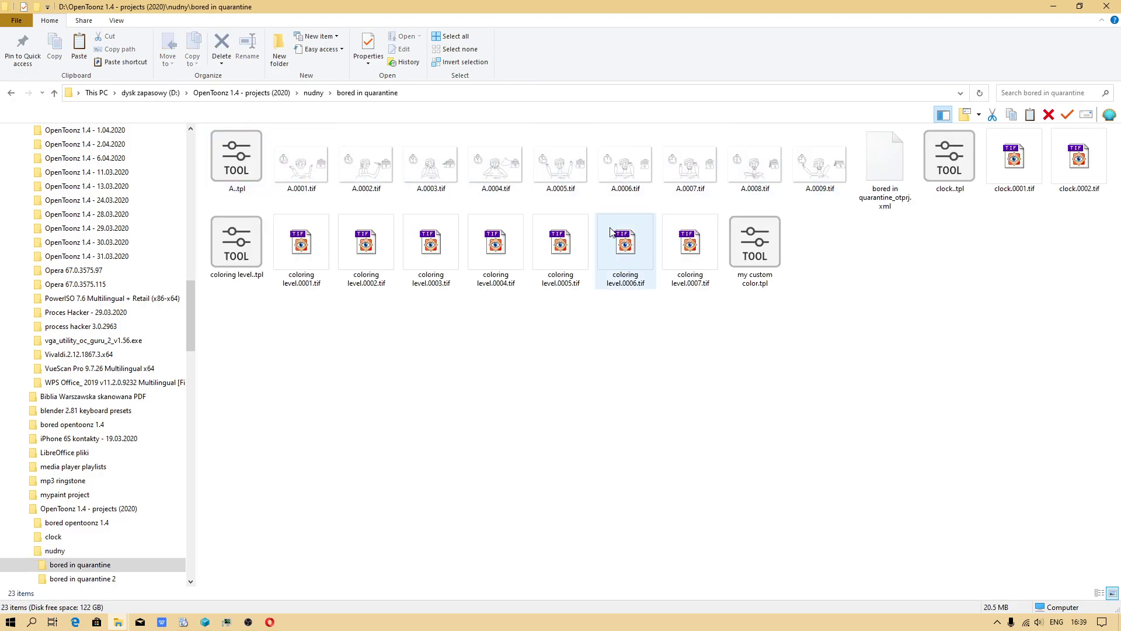
key("alt+Left")
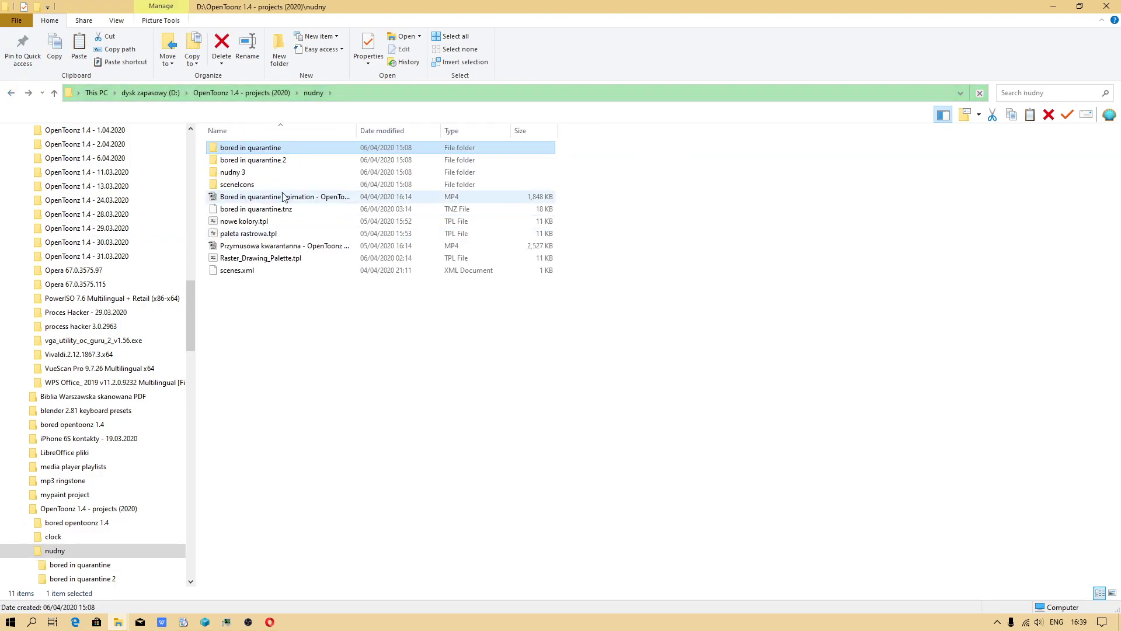
key("super")
key("super")
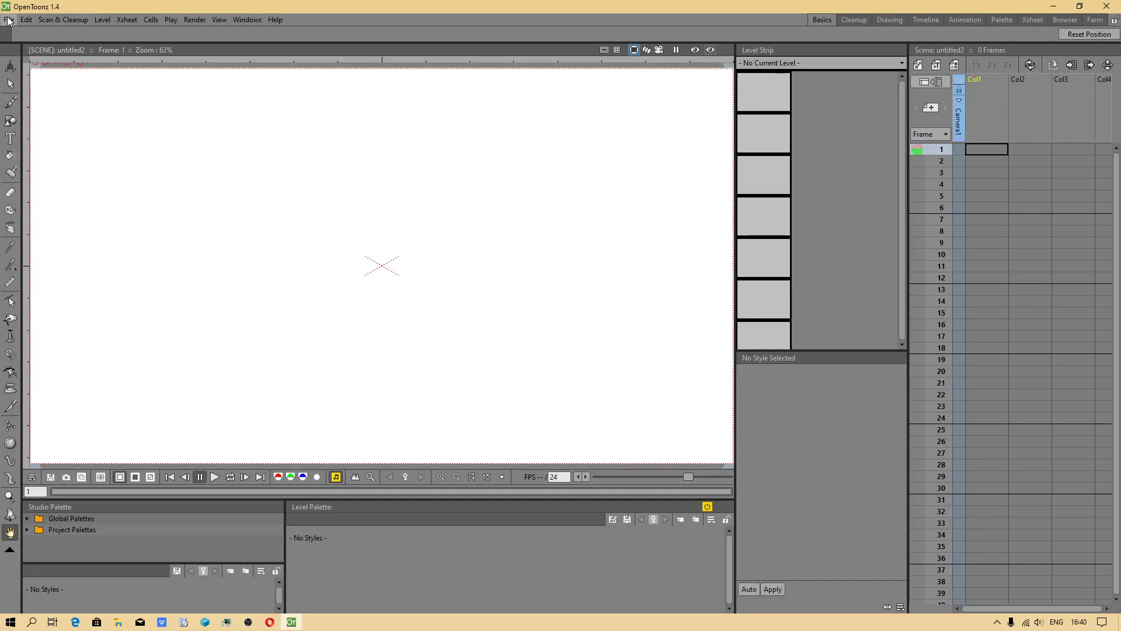
Show OpenToonz's File menu over the empty untitled2 scene
left_click(9, 19)
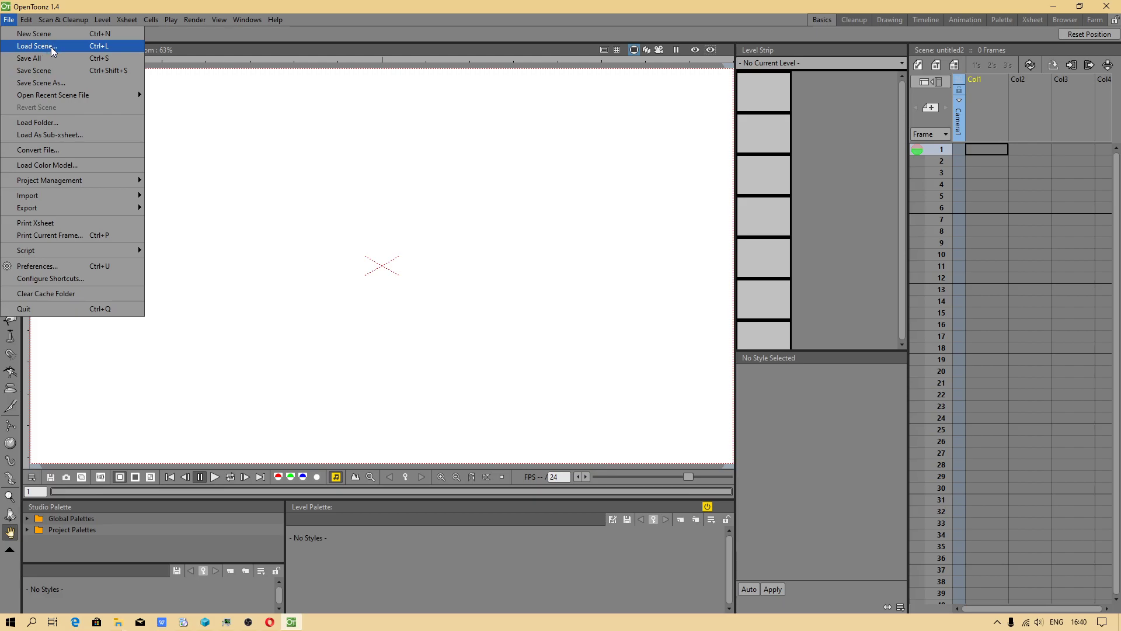
In Preferences, change Custom Project Path from the F: pencil folder to D:\OpenToonz 1.4 - projects (2020)\nudny
left_click(46, 266)
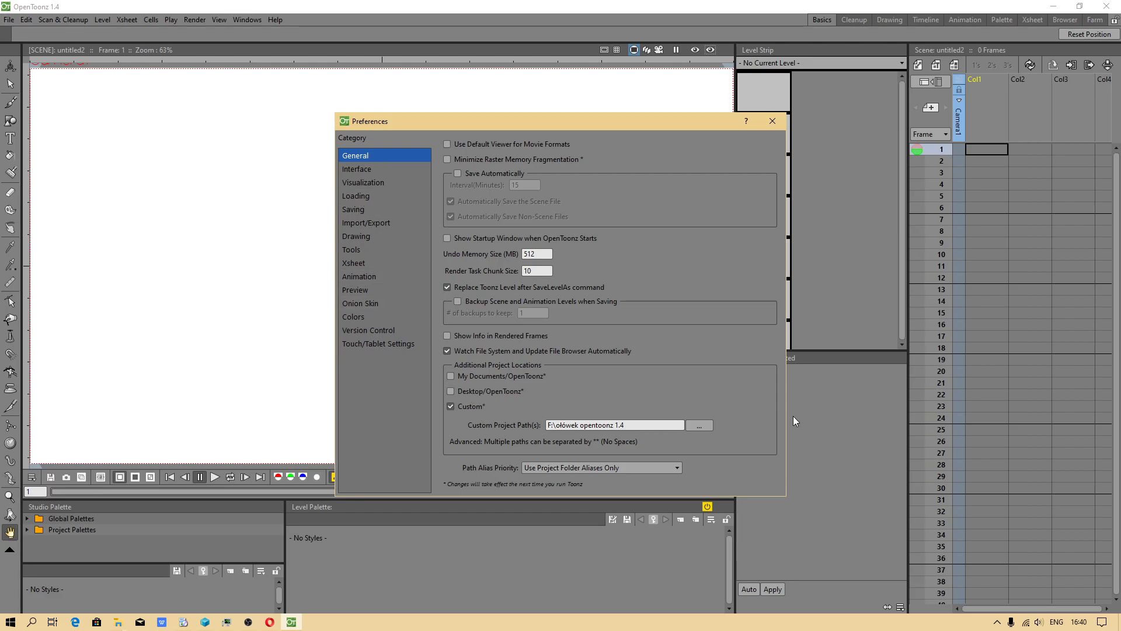
left_click(700, 425)
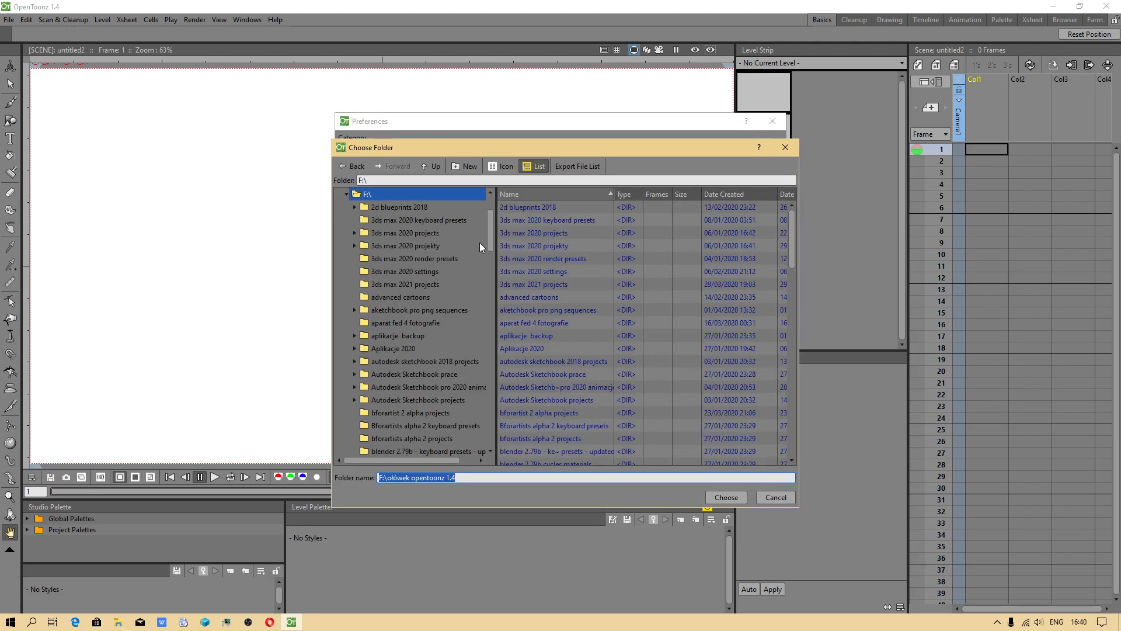
left_click(347, 193)
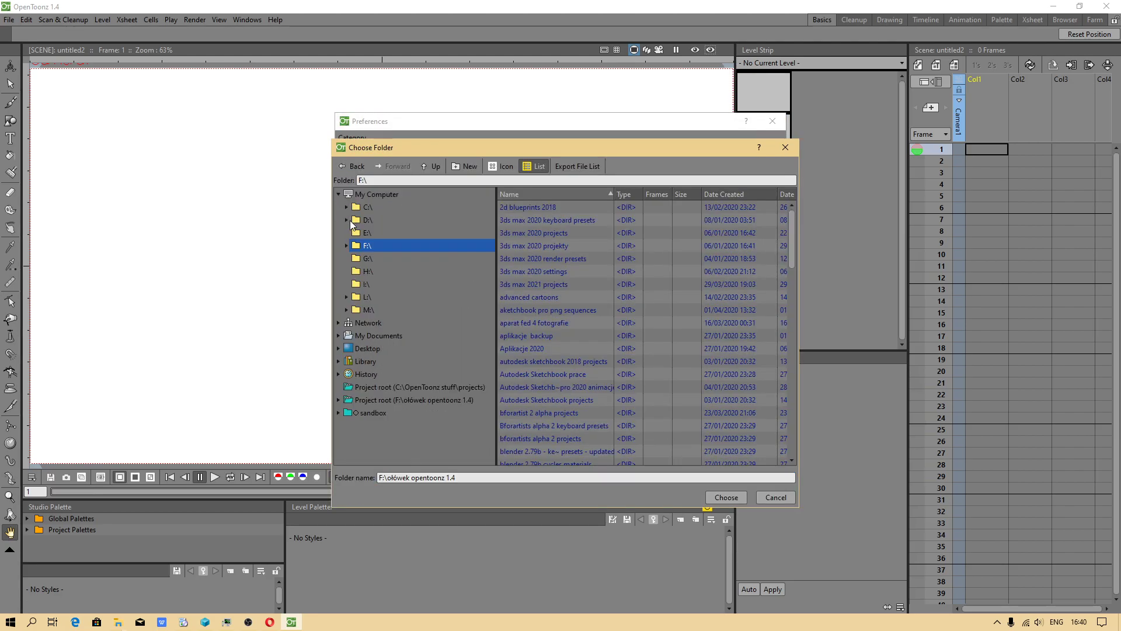
left_click(347, 219)
left_click_drag(485, 245, 486, 327)
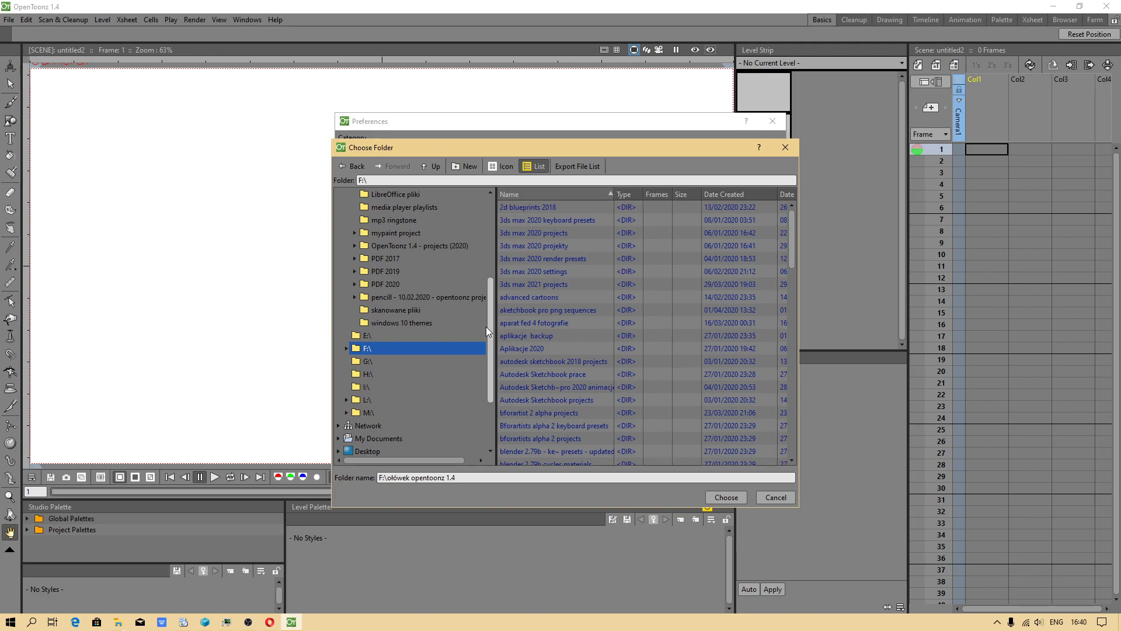
left_click(354, 246)
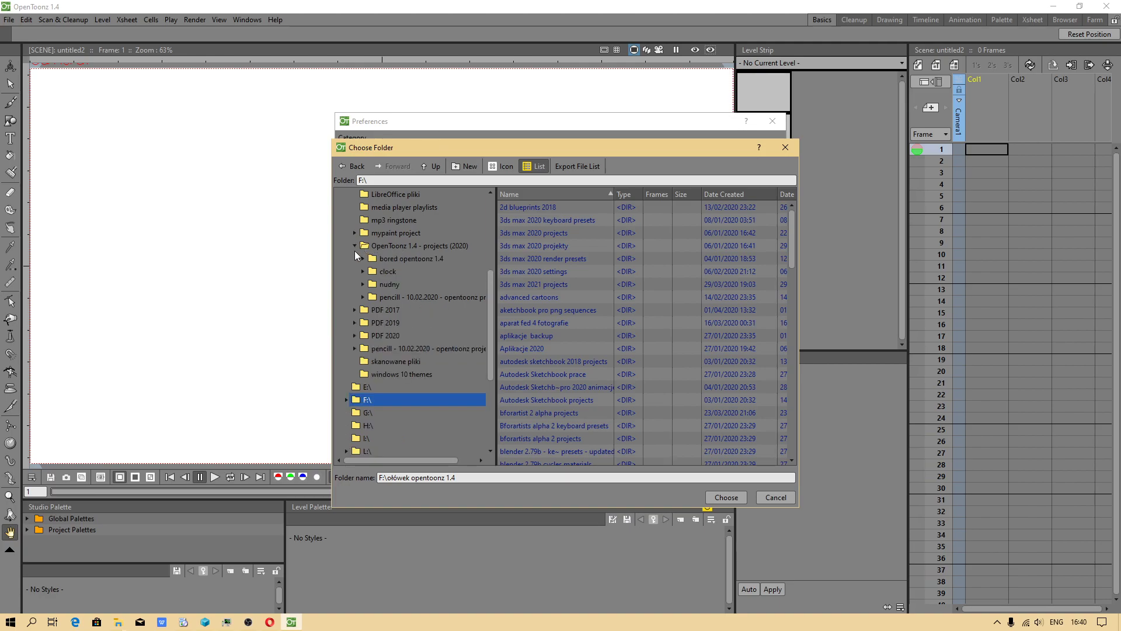
left_click(388, 284)
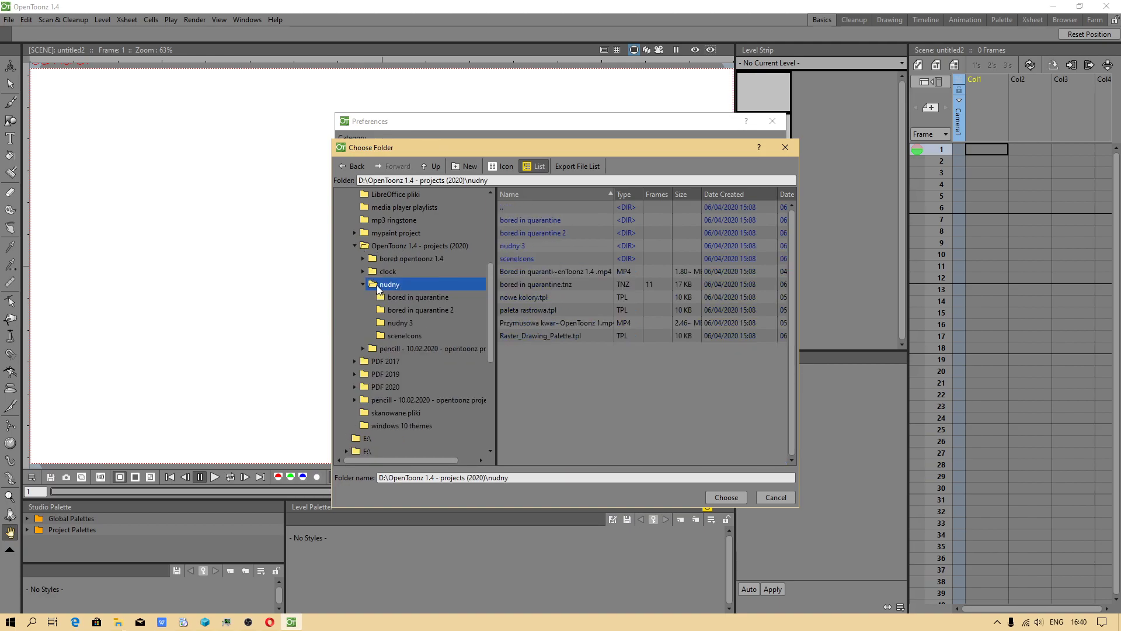
left_click(722, 496)
left_click(772, 122)
left_click(9, 19)
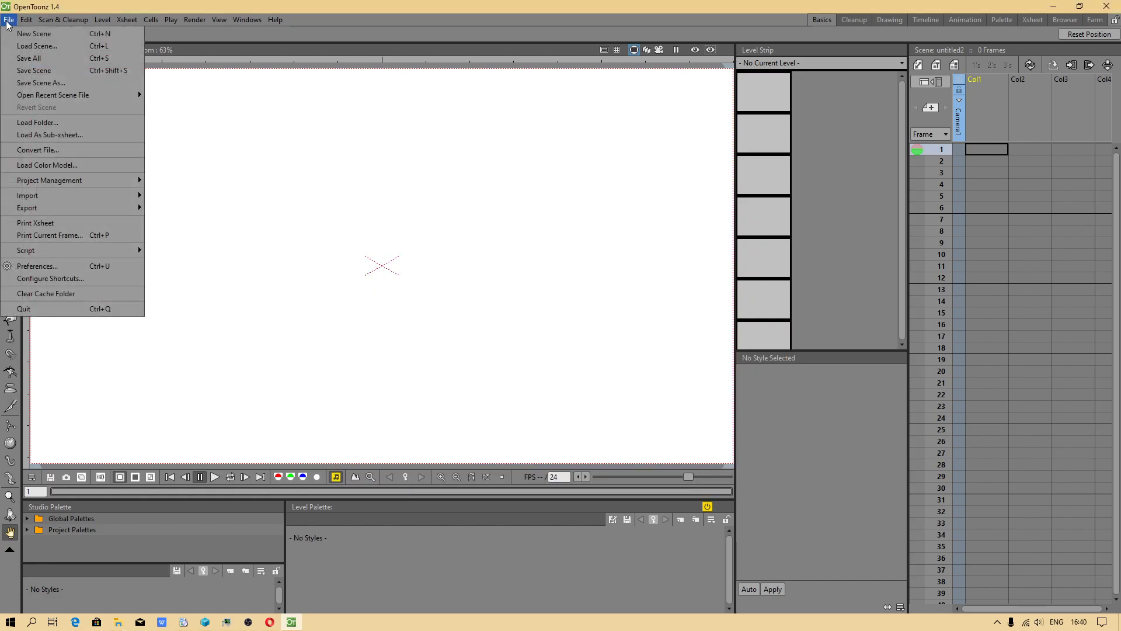
Quit OpenToonz and restart it from the Start menu
left_click(32, 311)
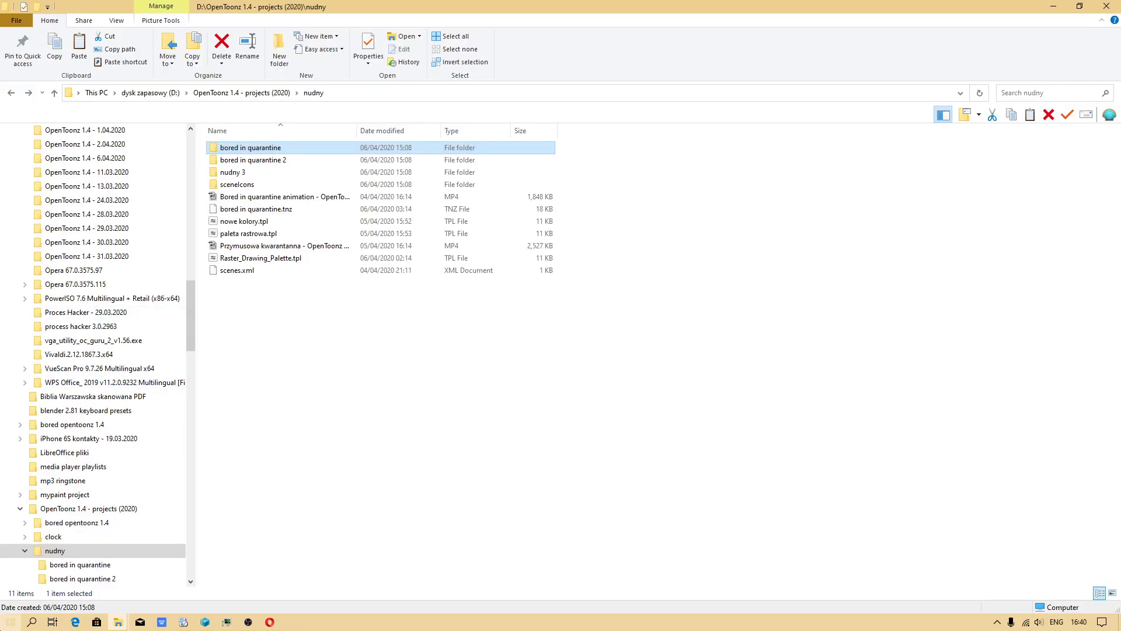
left_click(10, 622)
left_click(39, 385)
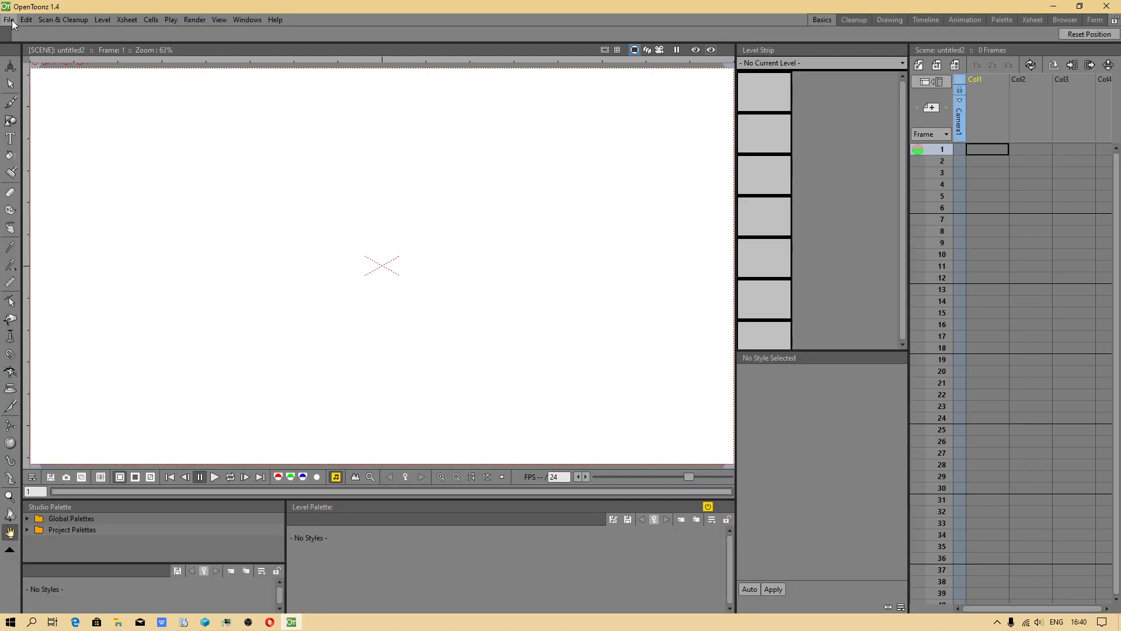
Start a new project 'nudny 2' under the nudny root, with drawings, inputs and extras Append $scenepath ticked
left_click(8, 22)
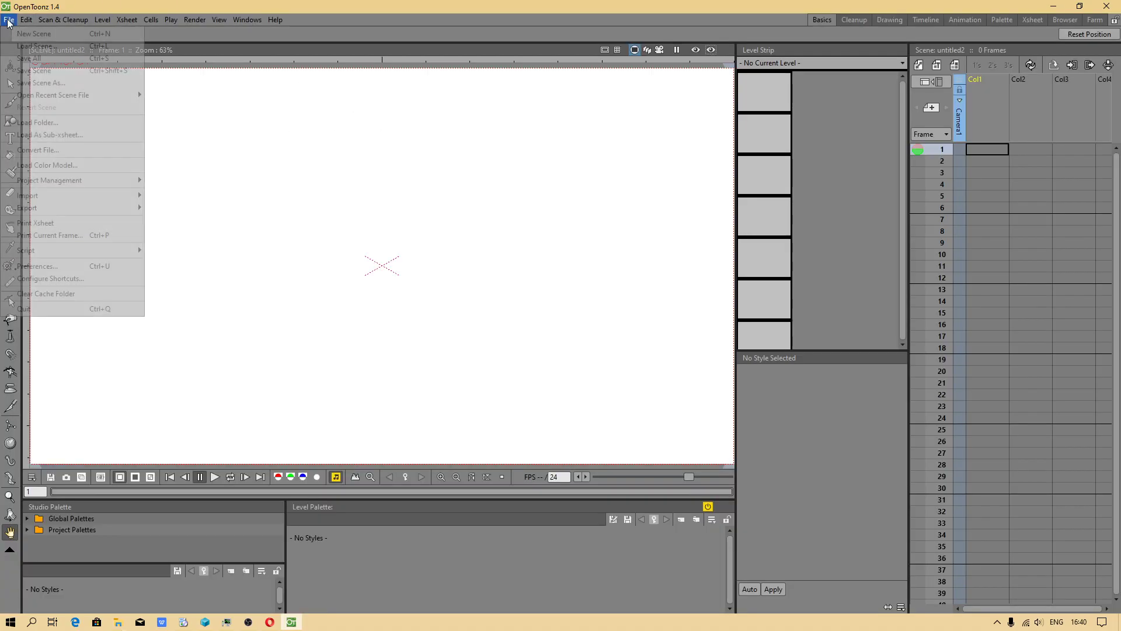
mouse_move(68, 181)
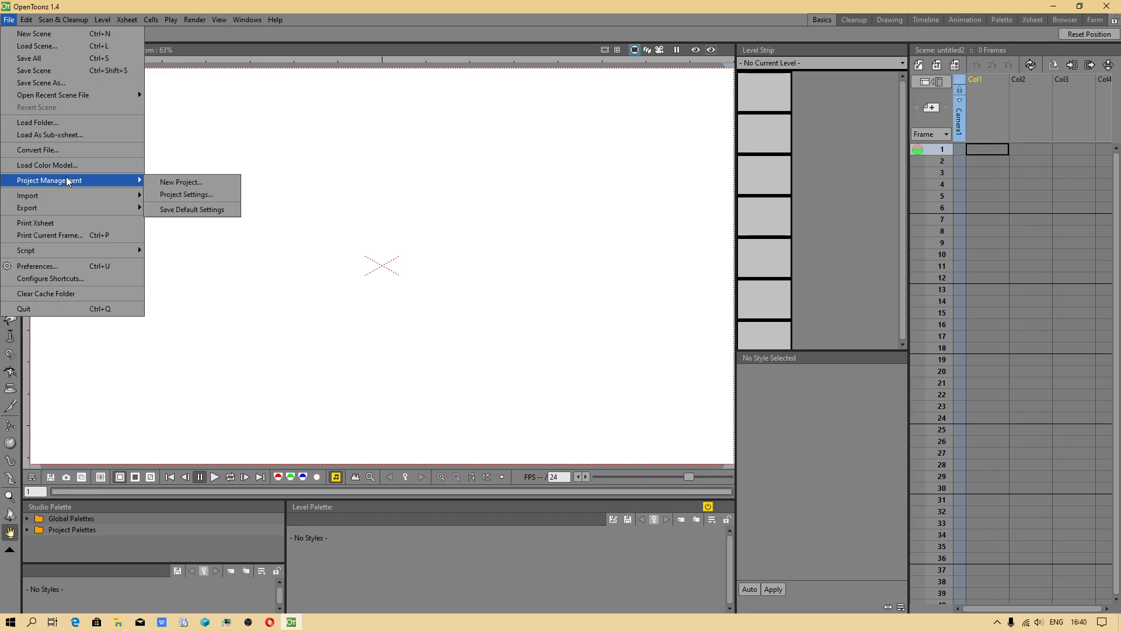
left_click(186, 187)
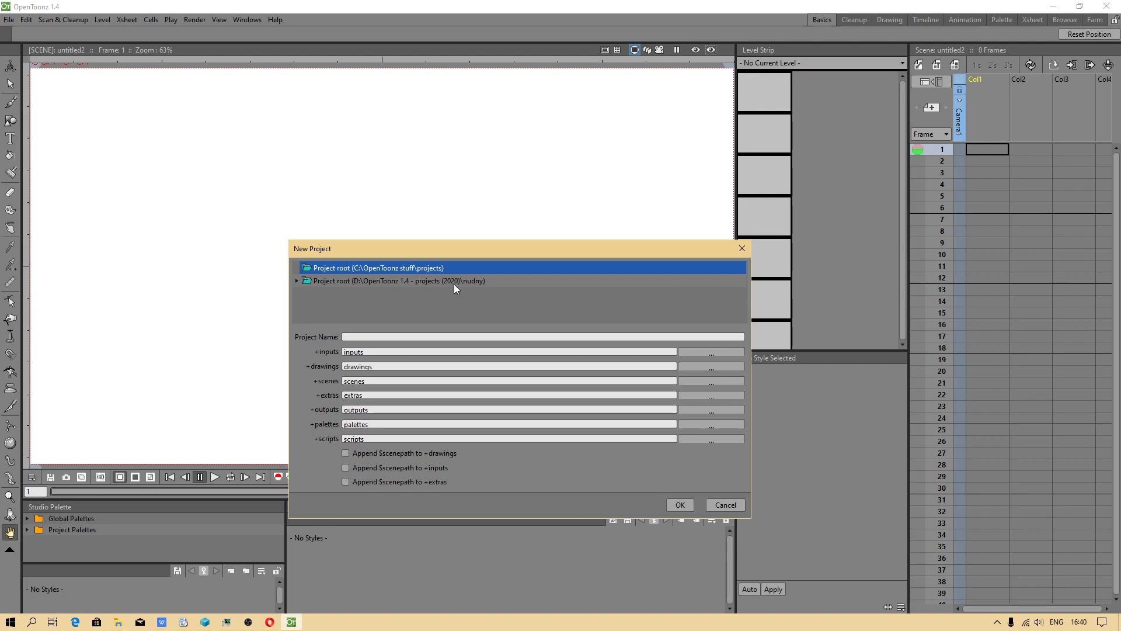
double_click(475, 281)
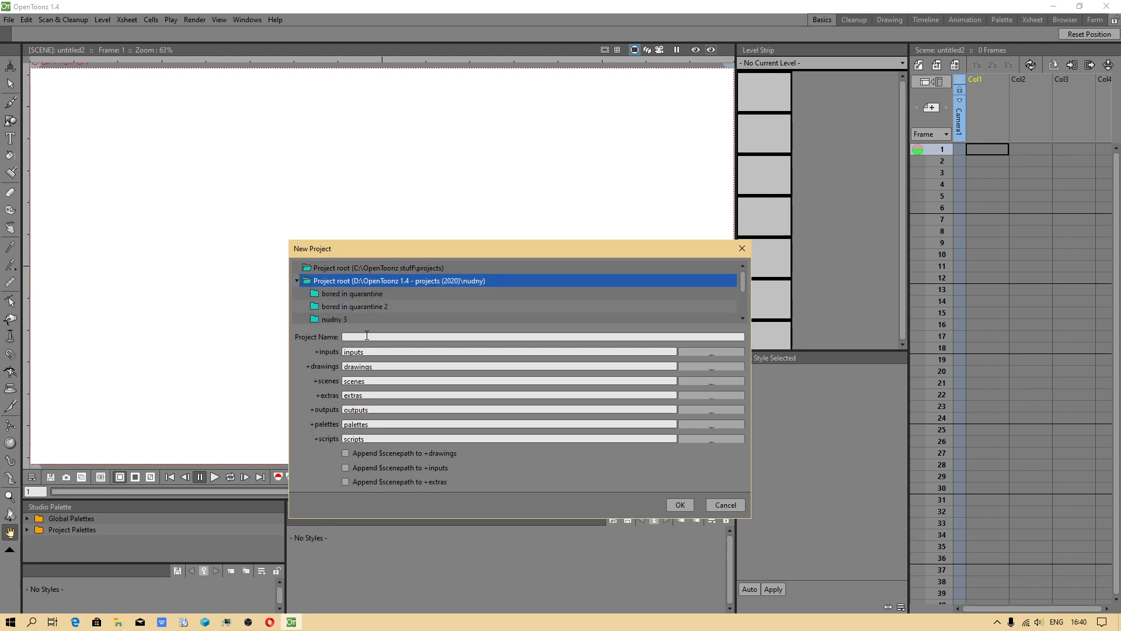
left_click(363, 454)
left_click(359, 468)
left_click(360, 482)
left_click(386, 338)
type("nudny 2")
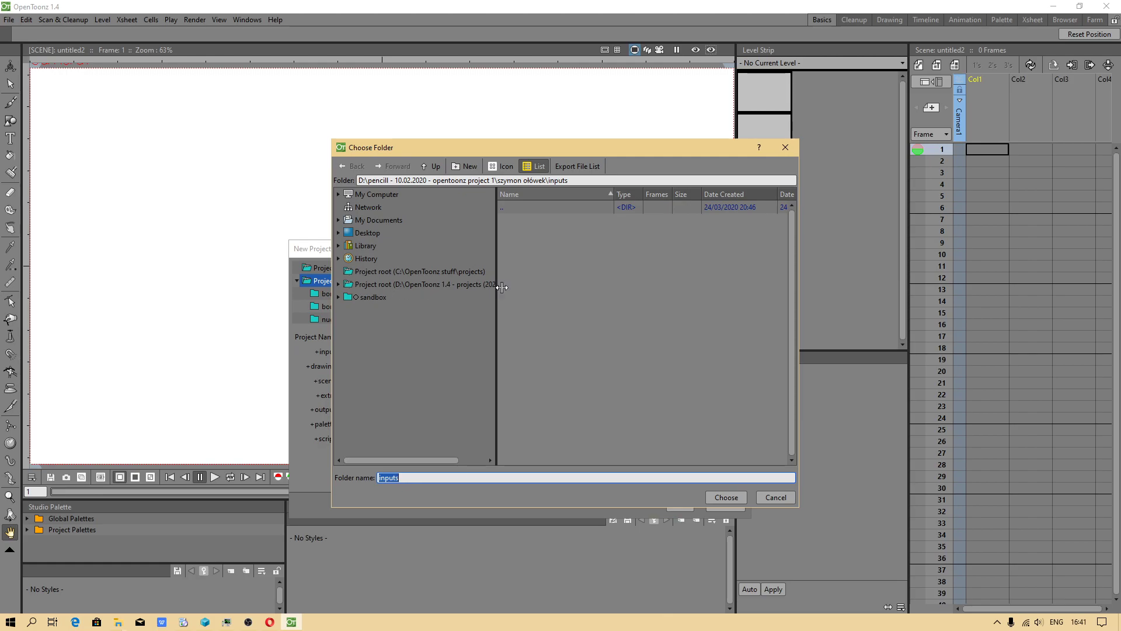
Point the inputs, drawings, scenes and extras folders at the nudny project root
left_click_drag(498, 287, 561, 289)
left_click(339, 284)
left_click(390, 289)
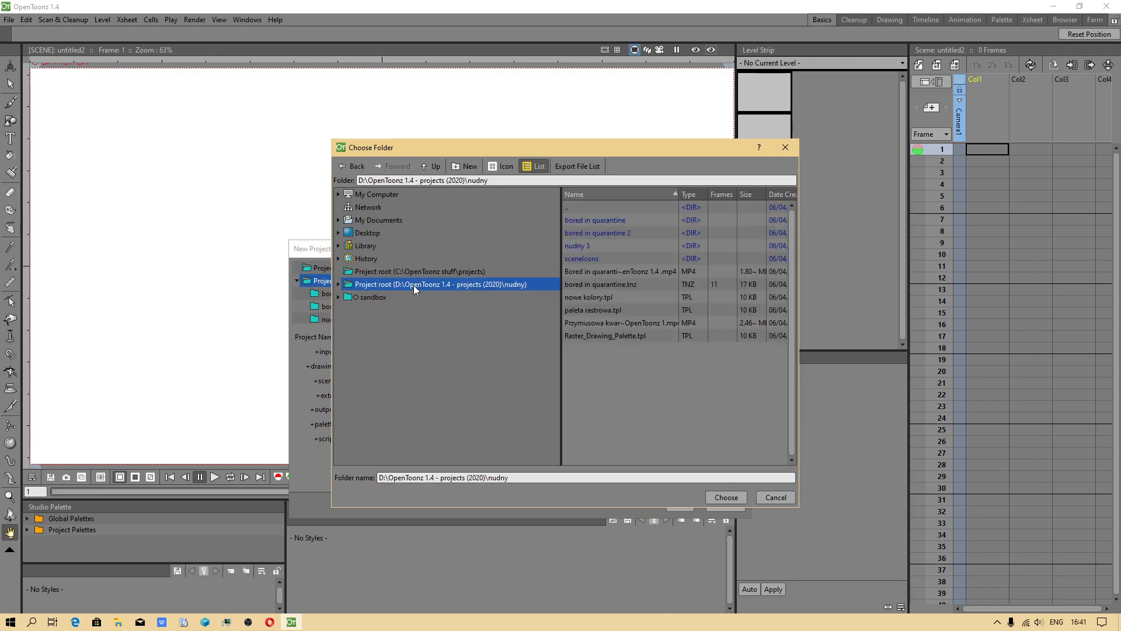
left_click(725, 497)
left_click(691, 366)
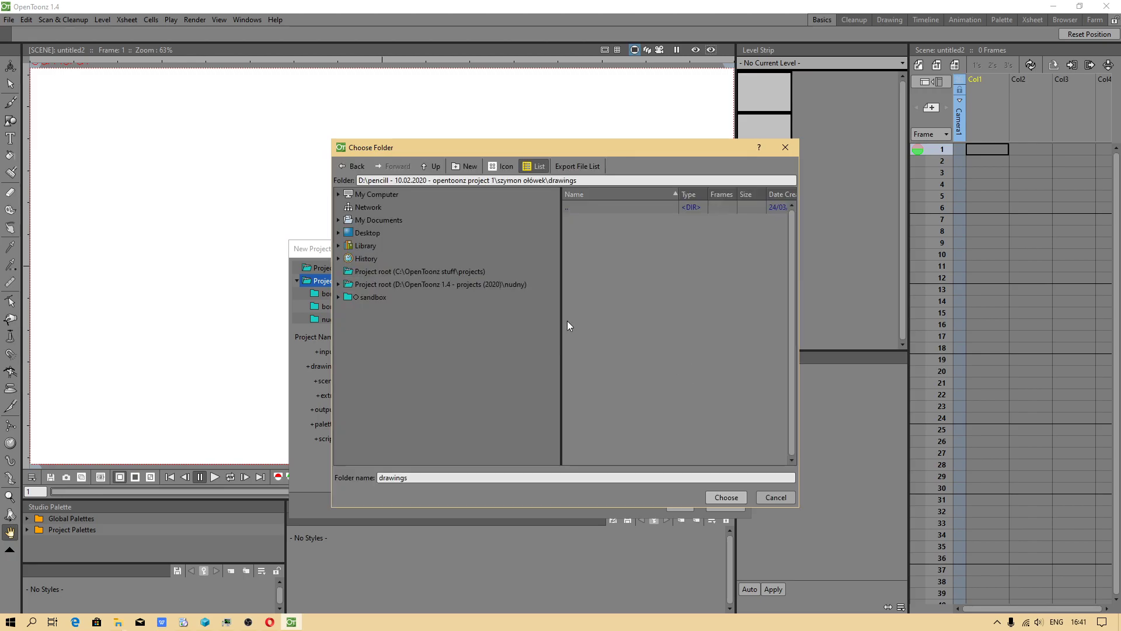
left_click(503, 283)
left_click(725, 497)
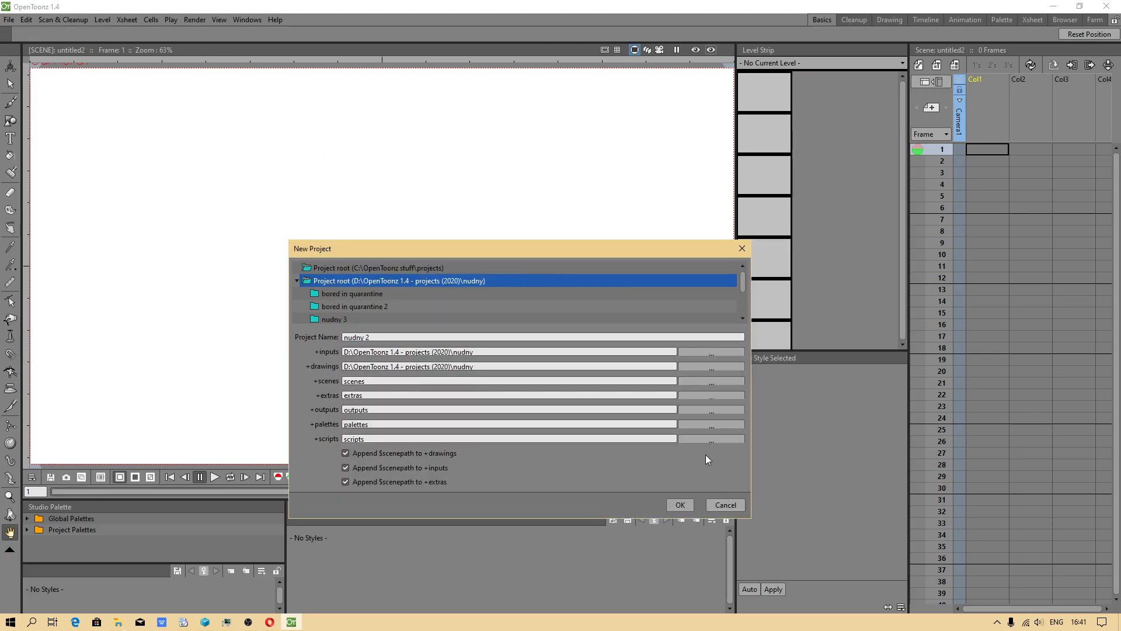
left_click(689, 382)
left_click(517, 284)
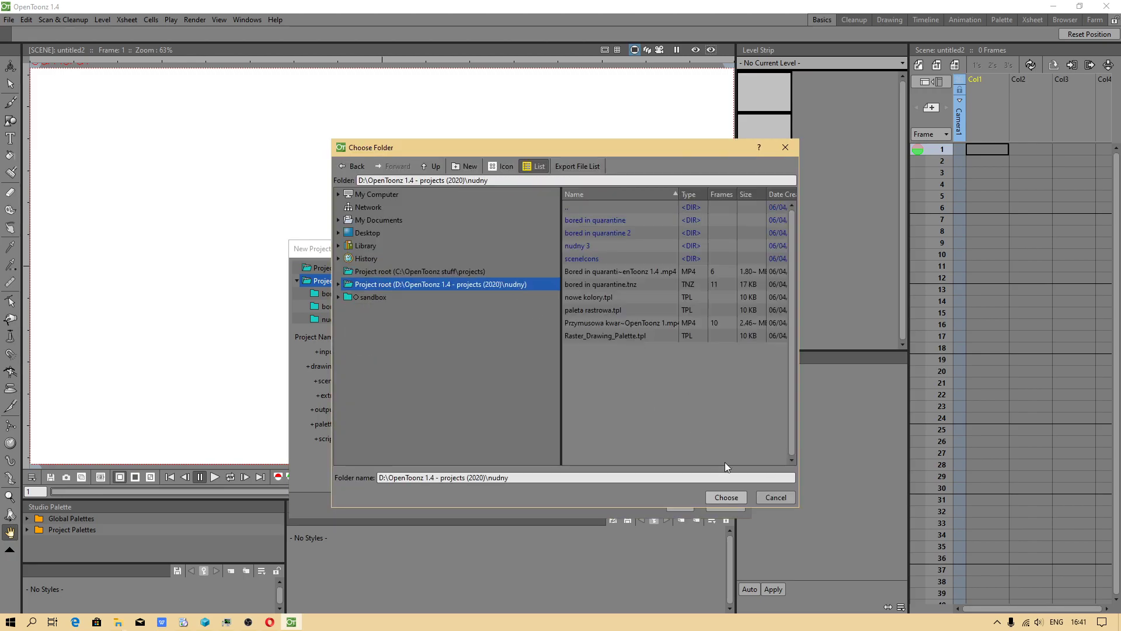
left_click(730, 498)
left_click(690, 396)
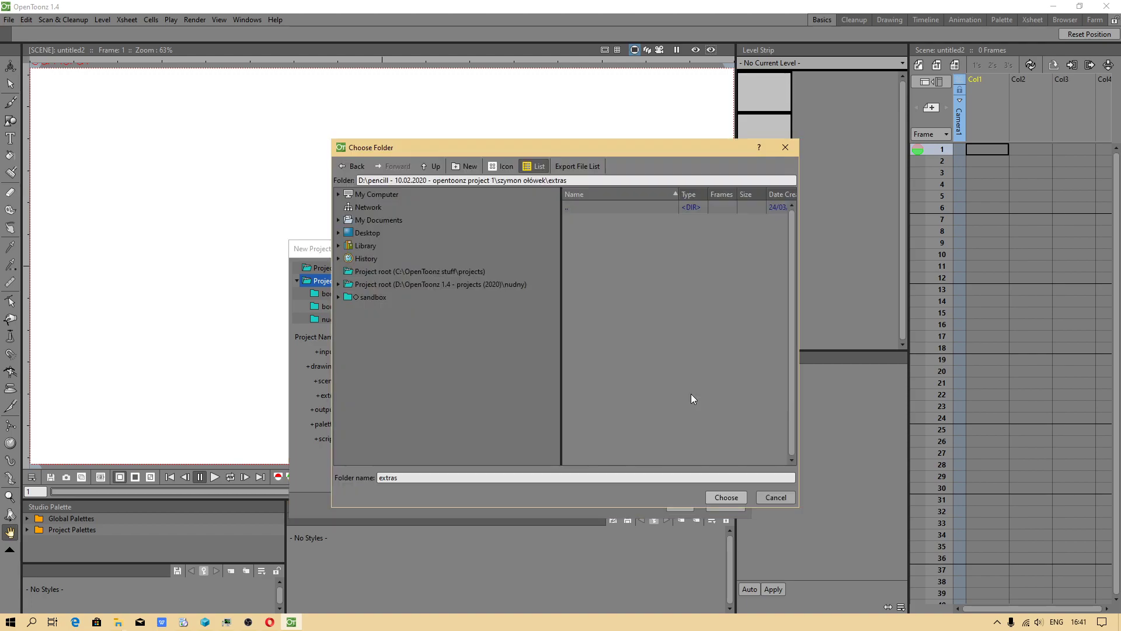
left_click(500, 284)
left_click(730, 497)
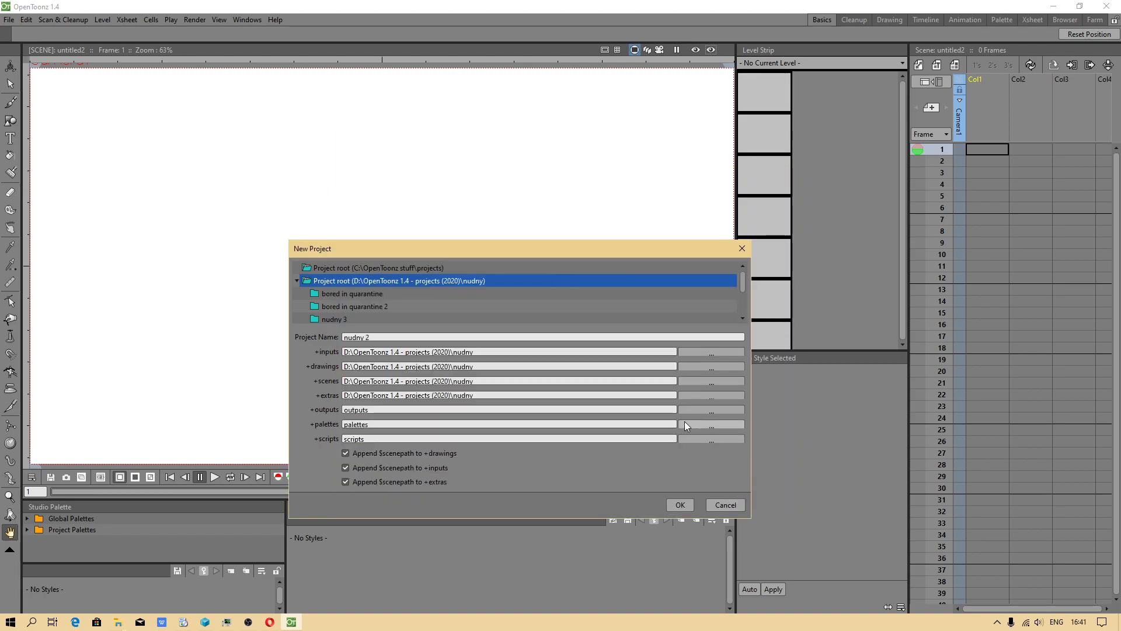
Point the outputs, palettes and scripts folders at the nudny project root as well
left_click(691, 406)
left_click(502, 285)
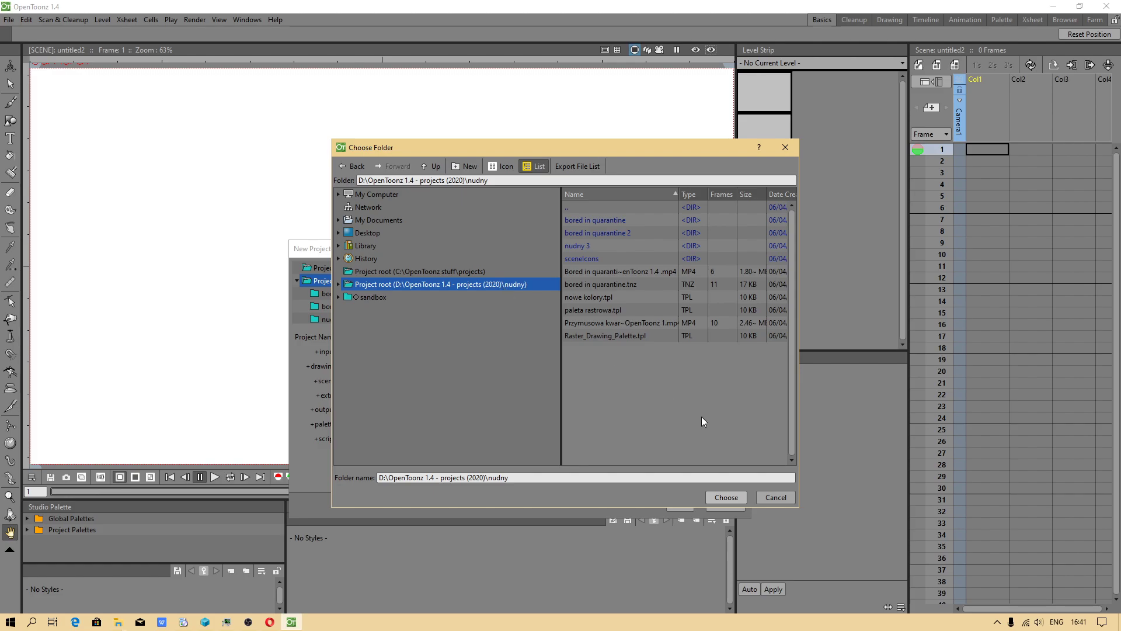
left_click(726, 497)
left_click(691, 424)
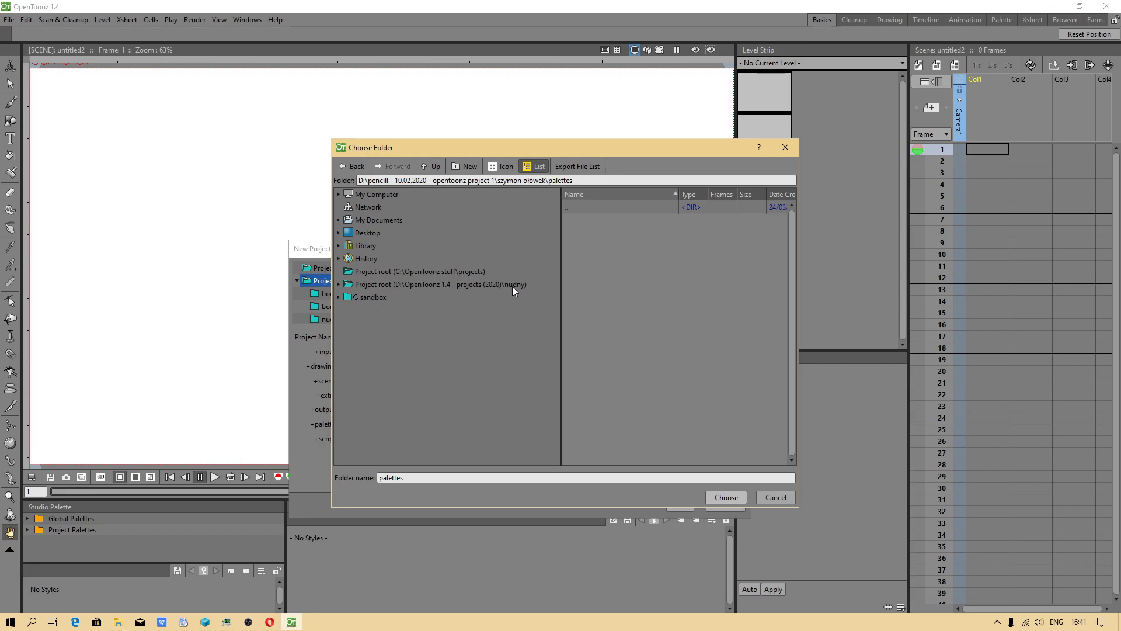
left_click(338, 285)
left_click(479, 284)
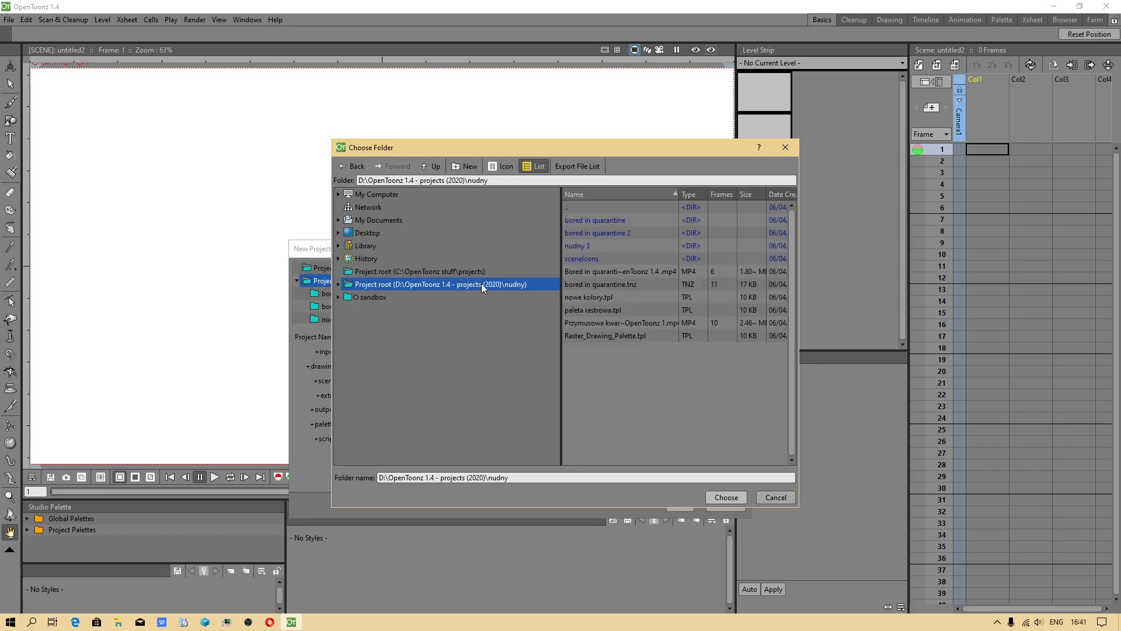
left_click(725, 497)
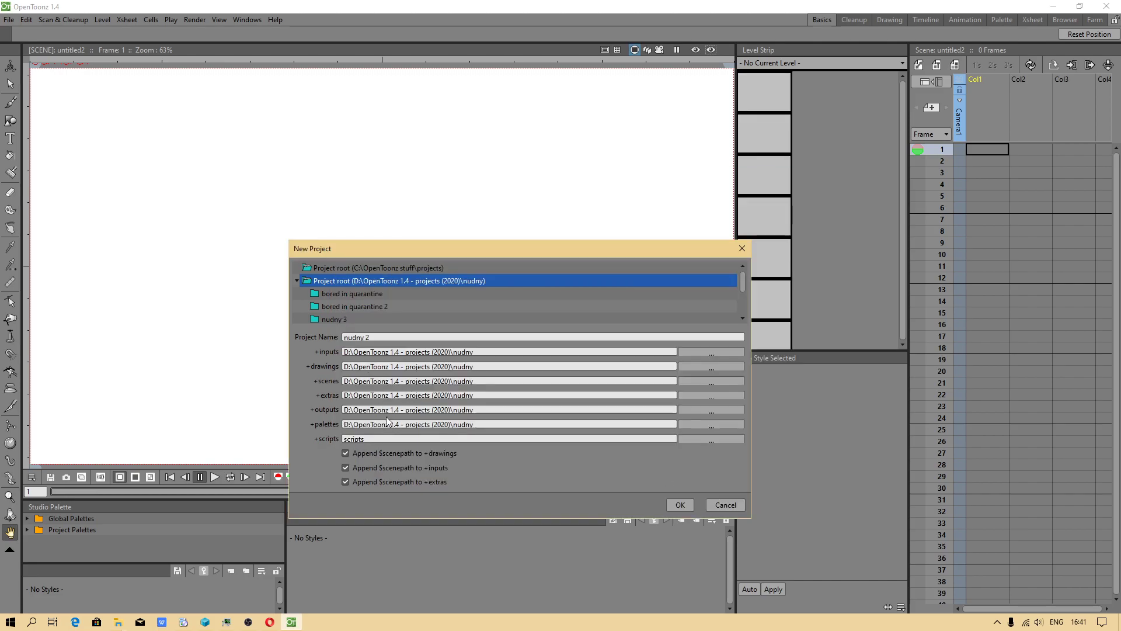
left_click(711, 439)
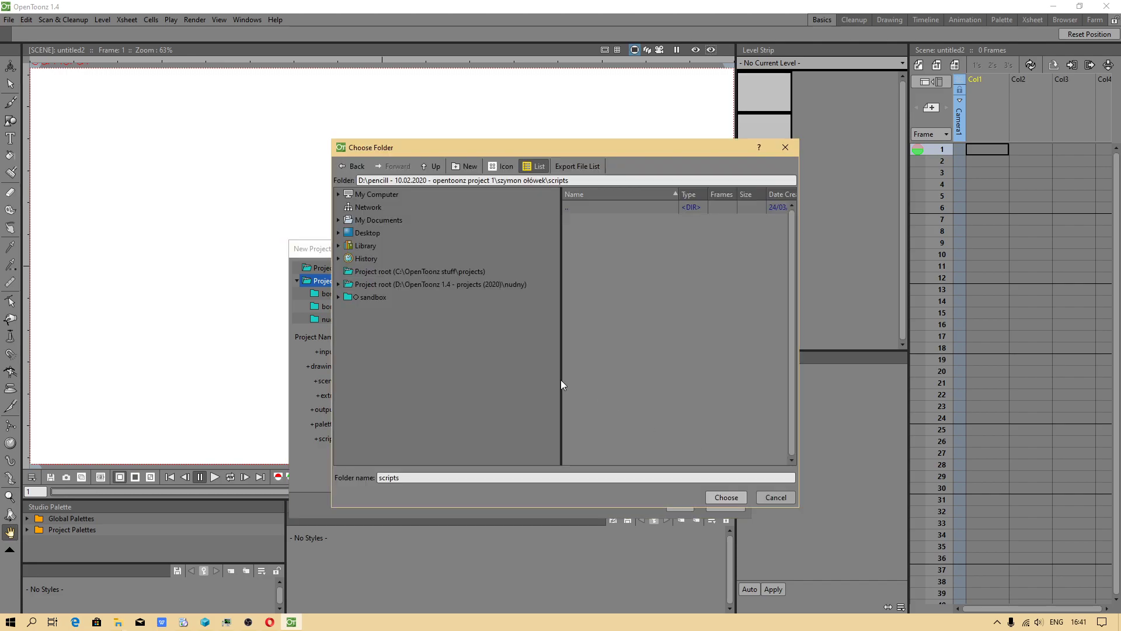
left_click(465, 287)
left_click(726, 497)
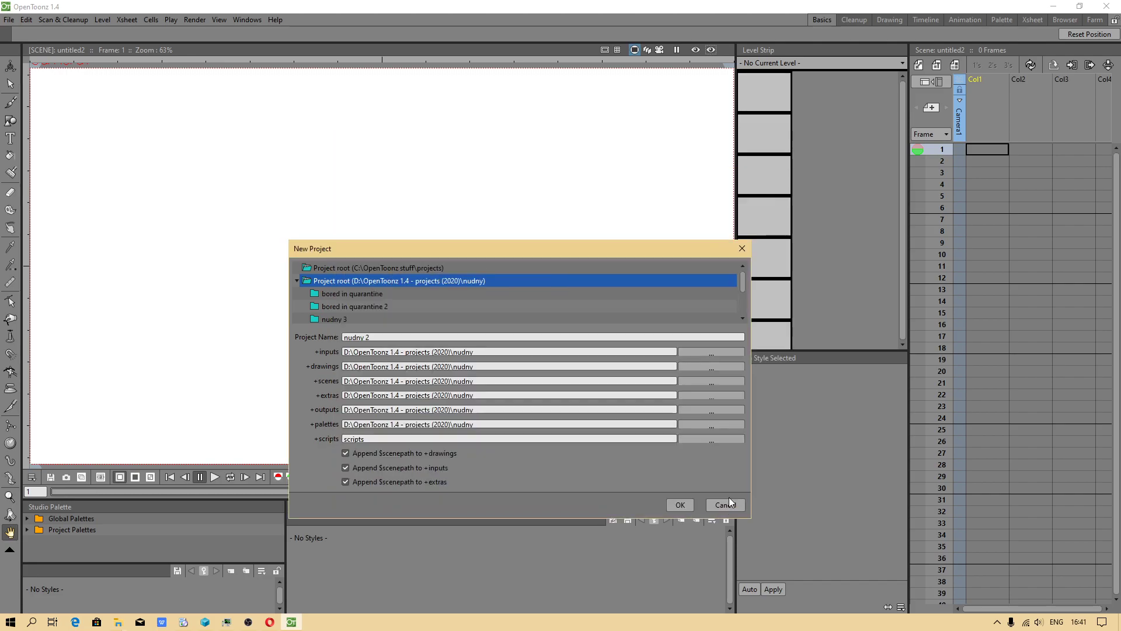
Create the nudny 2 project and load bored in quarantine.tnz from the nudny folder
left_click(679, 506)
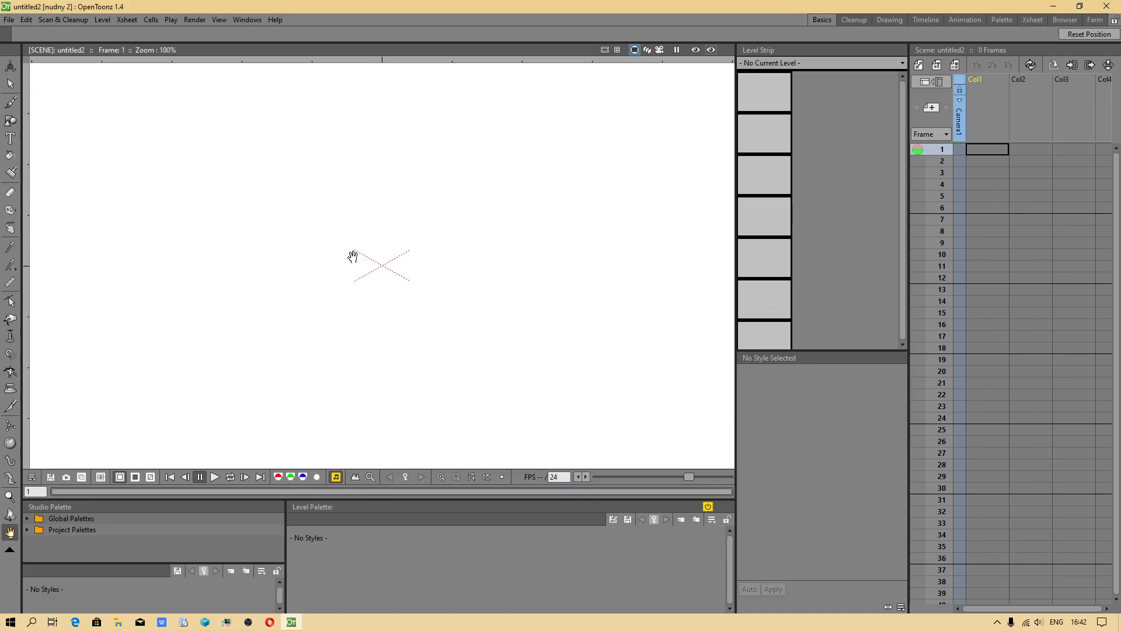
left_click(8, 21)
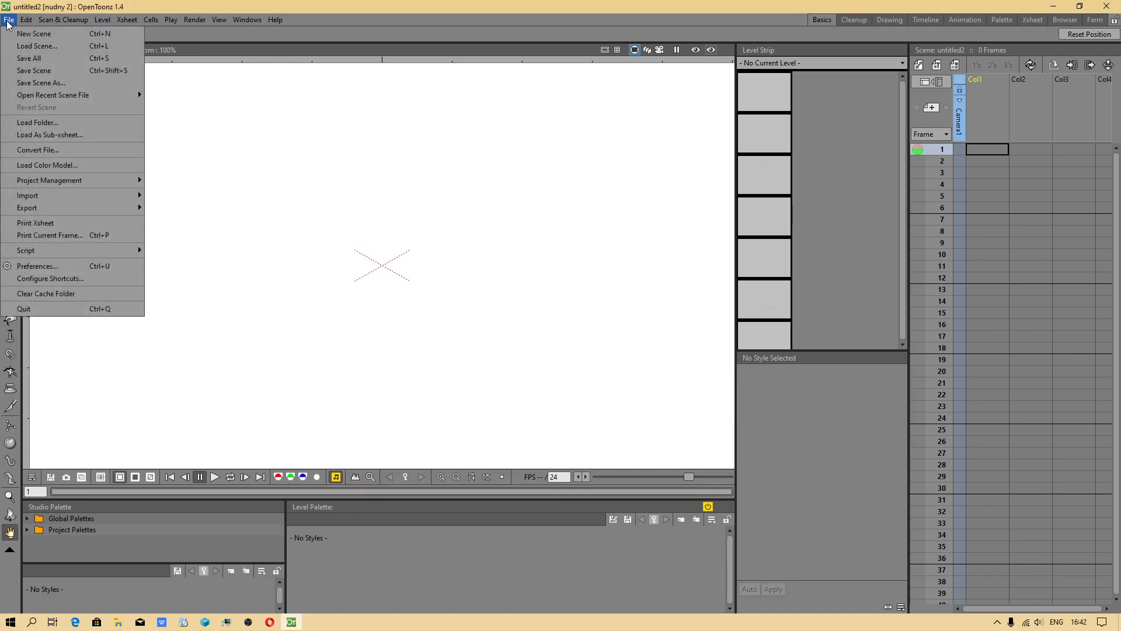
left_click(23, 52)
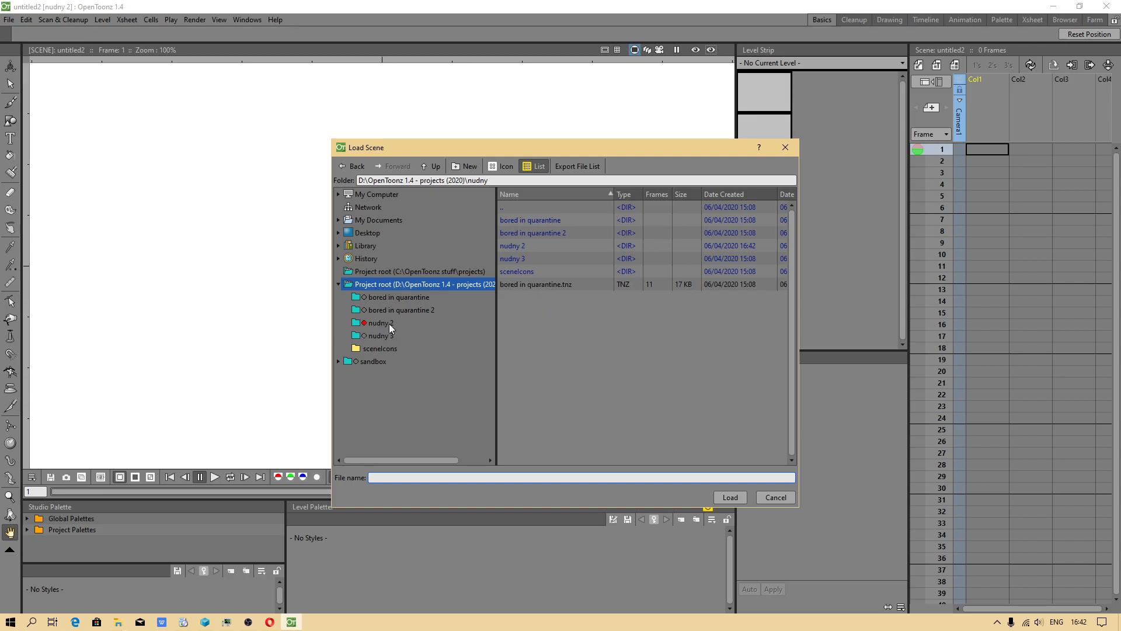
left_click_drag(495, 298, 549, 300)
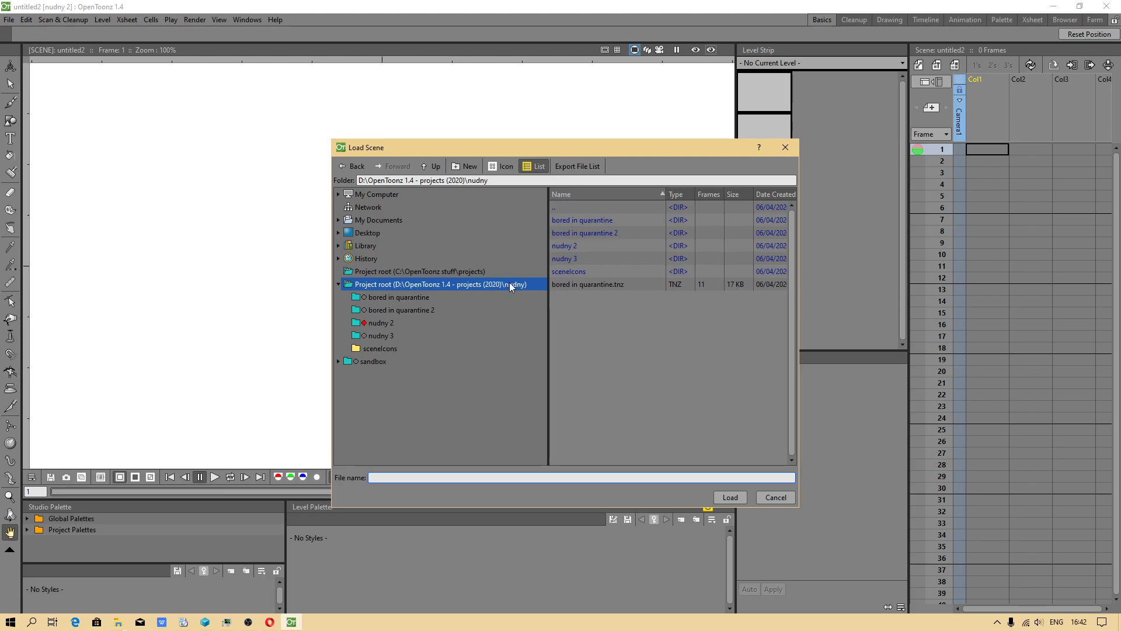
left_click(583, 284)
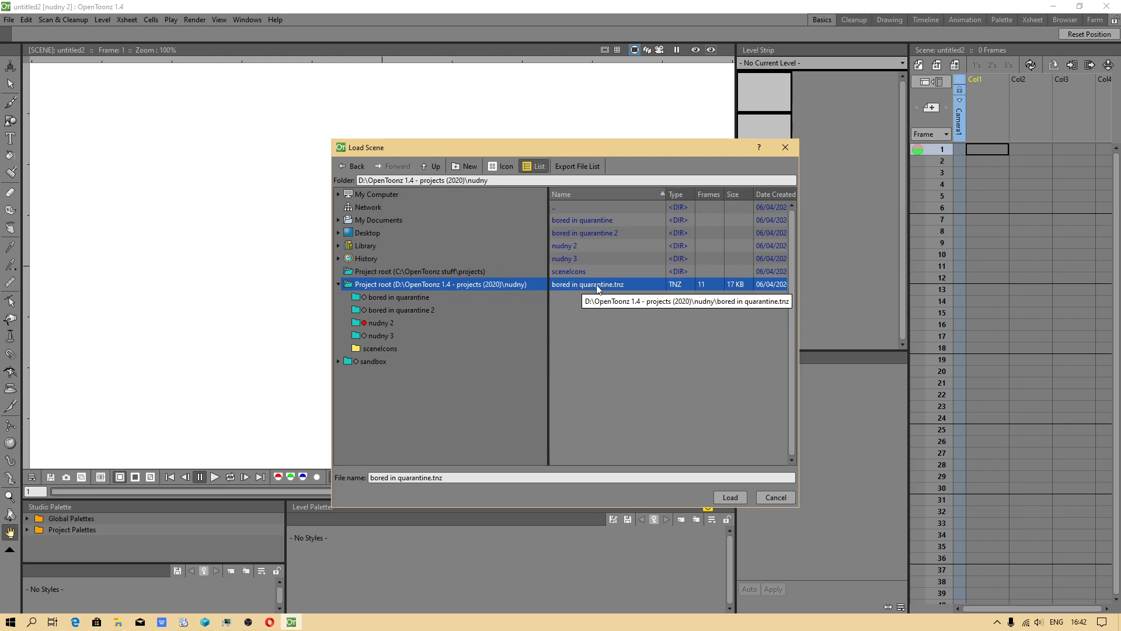
left_click(726, 497)
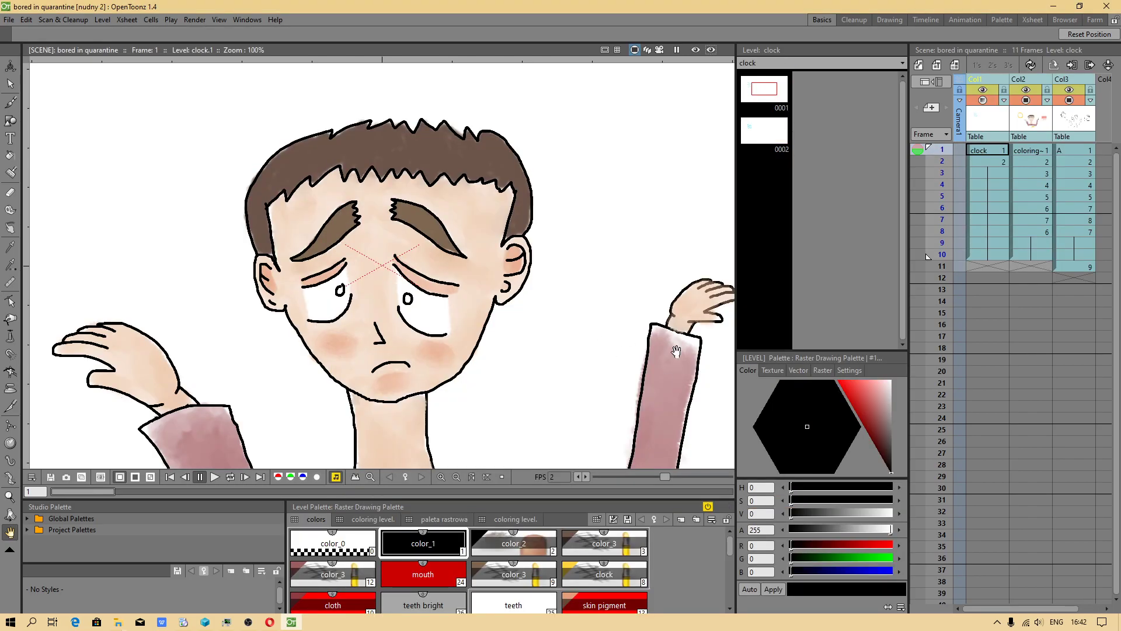
Centre the scene and preview the animation's frames 11 back through 7 in the Xsheet
scroll(562, 294, "down", 2)
left_click_drag(616, 336, 495, 331)
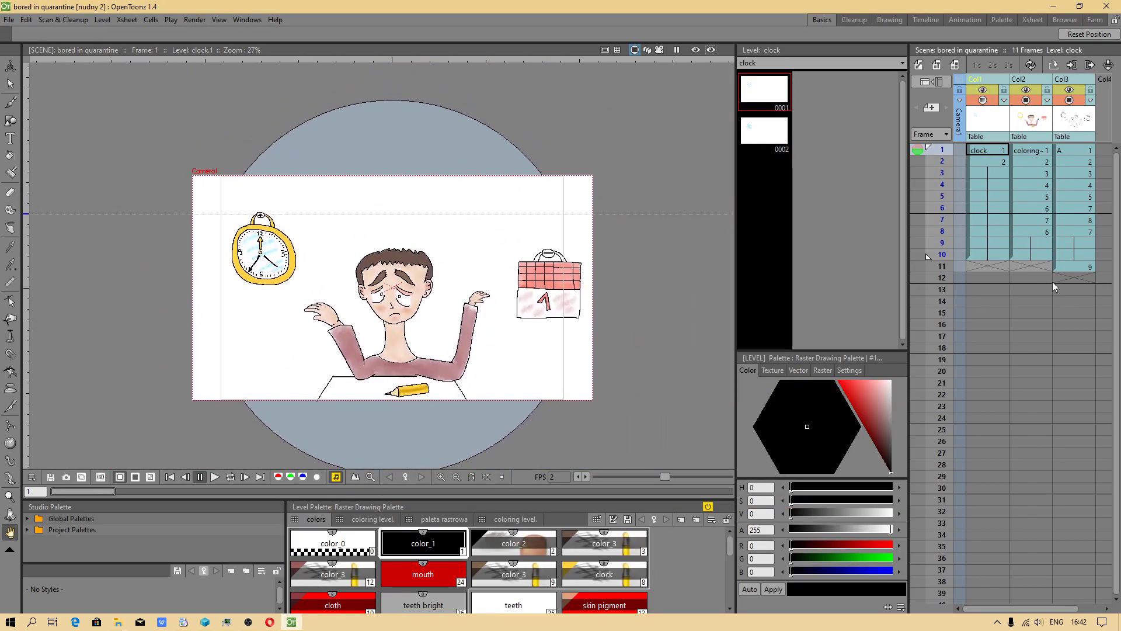
left_click(1065, 269)
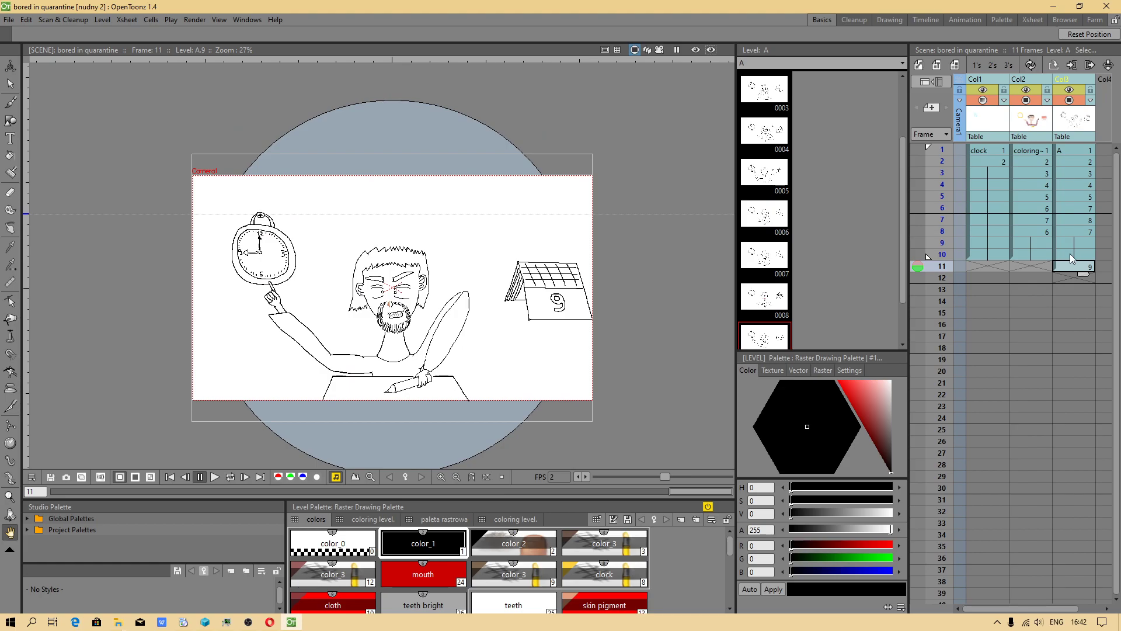
left_click(1069, 253)
left_click(1066, 267)
left_click(1066, 254)
left_click(1067, 243)
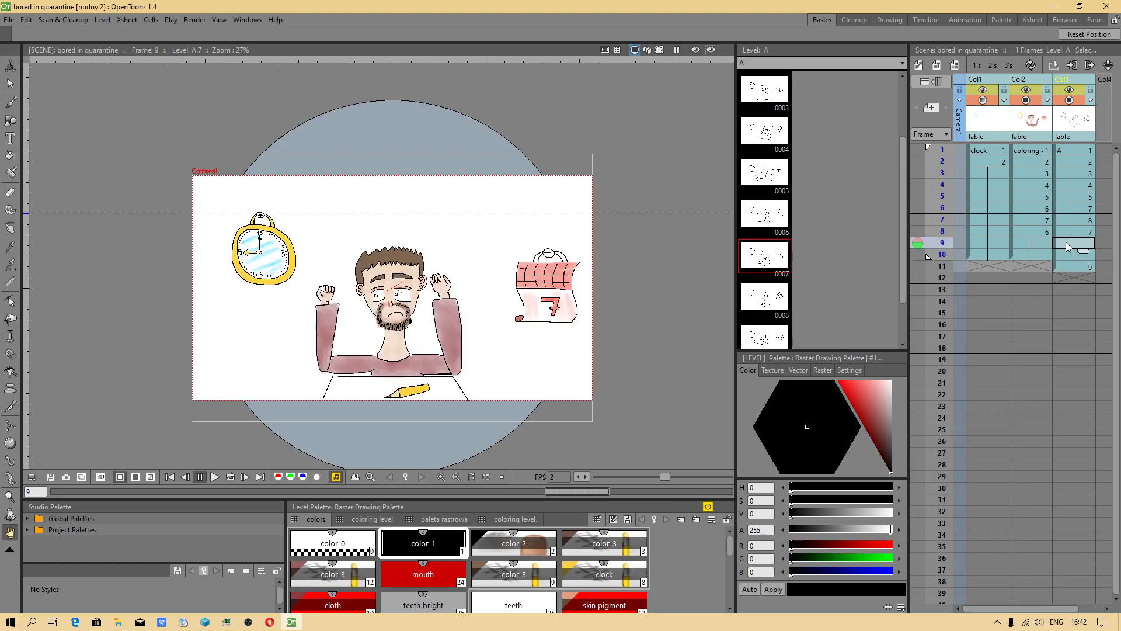
left_click(1066, 229)
left_click(1067, 215)
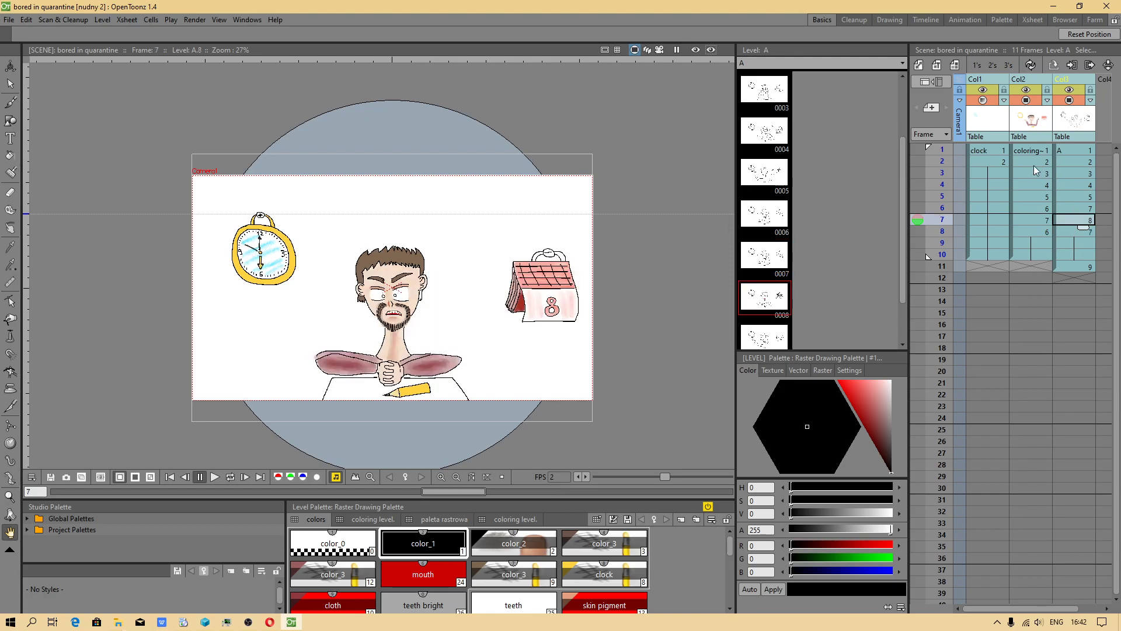
Return to frame 1 of the clock and Save All the scene and levels
left_click(994, 149)
left_click(8, 19)
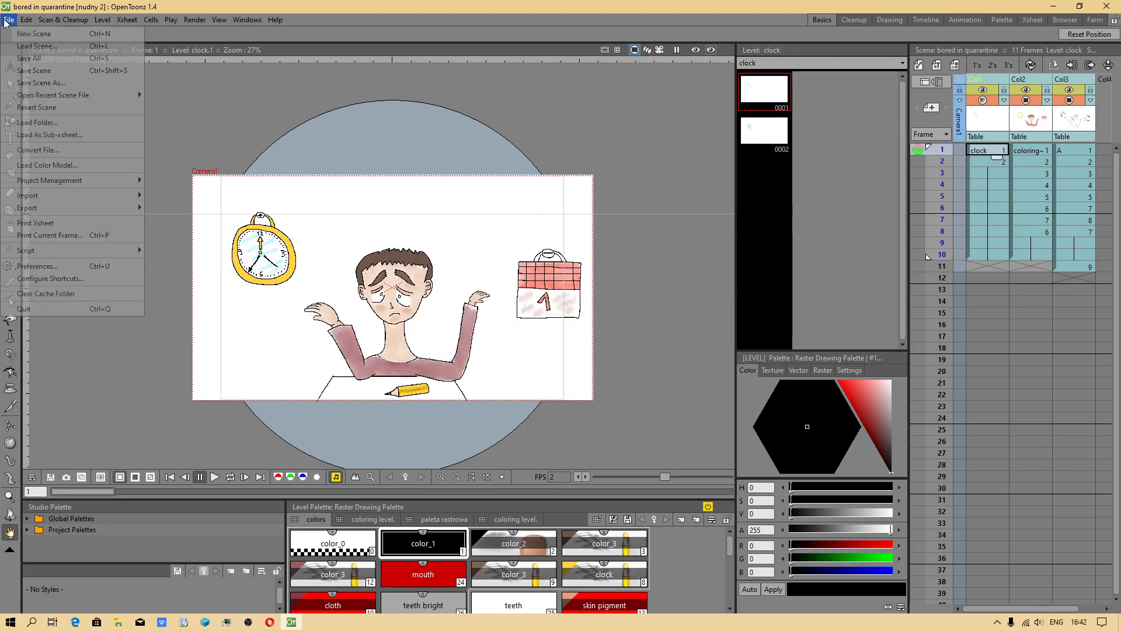
left_click(45, 61)
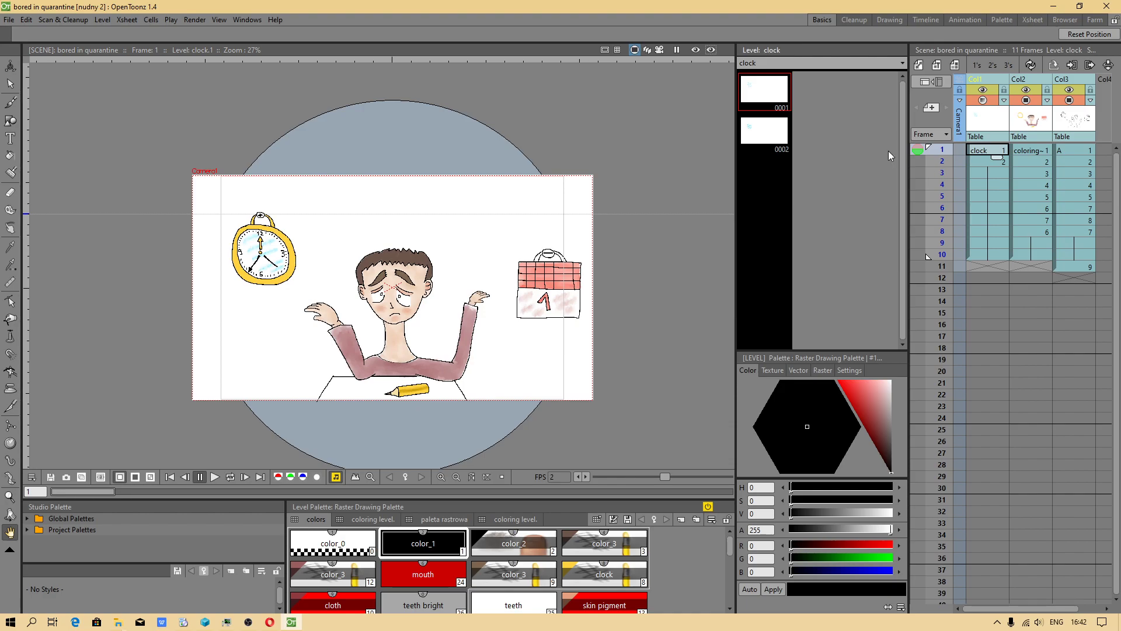
Check the About OpenToonz box (version 1.4, built Apr 6 2020) and close it
left_click(275, 19)
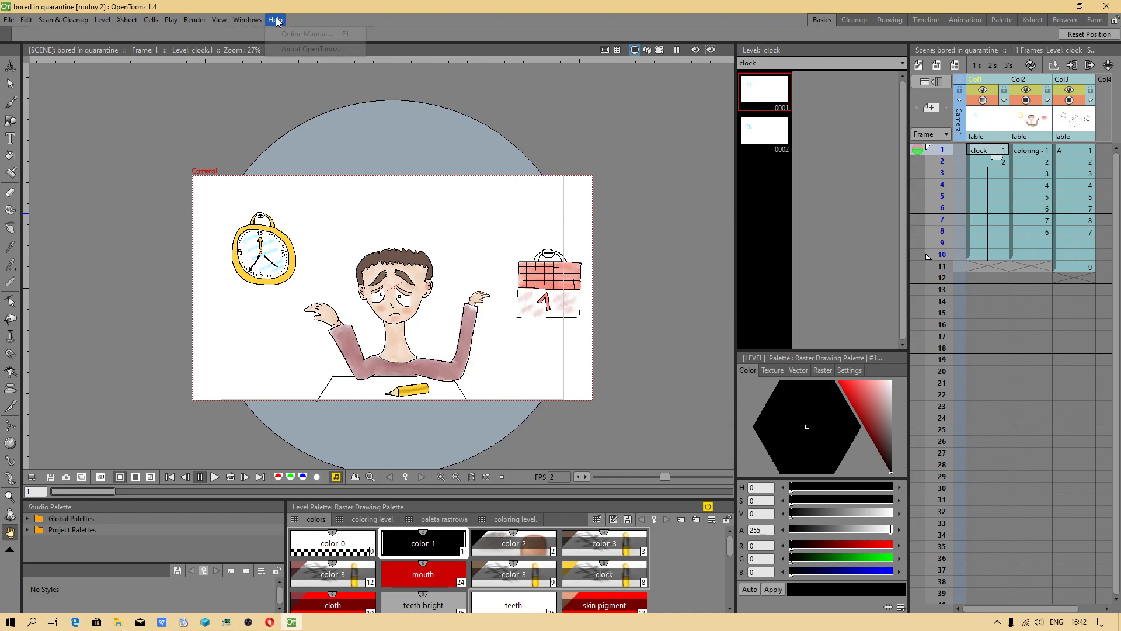
left_click(299, 46)
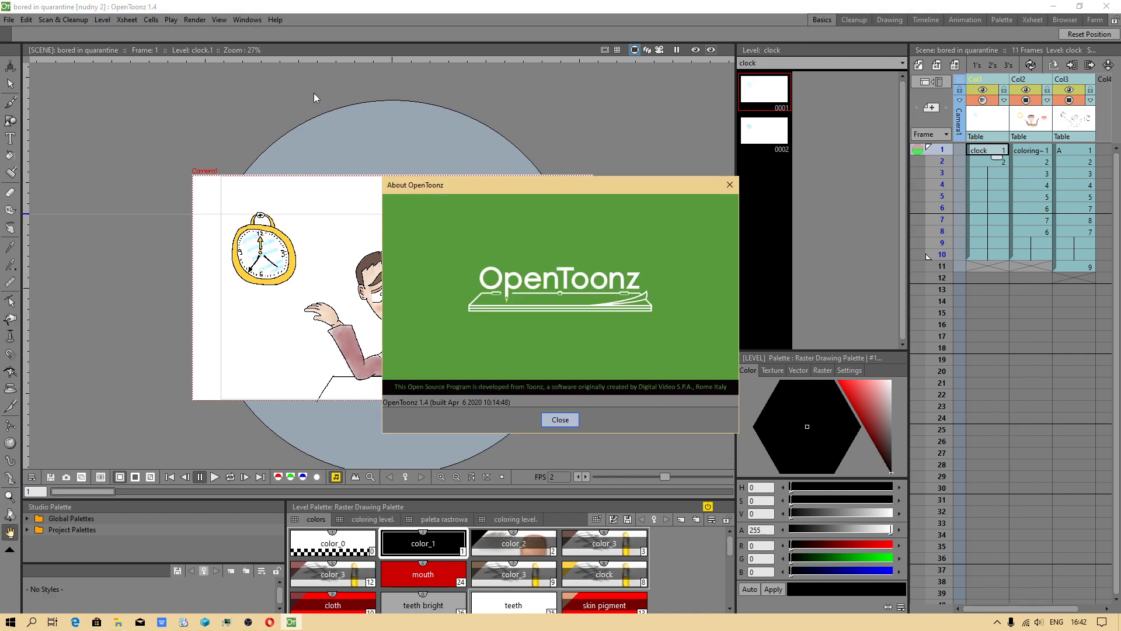
left_click(560, 420)
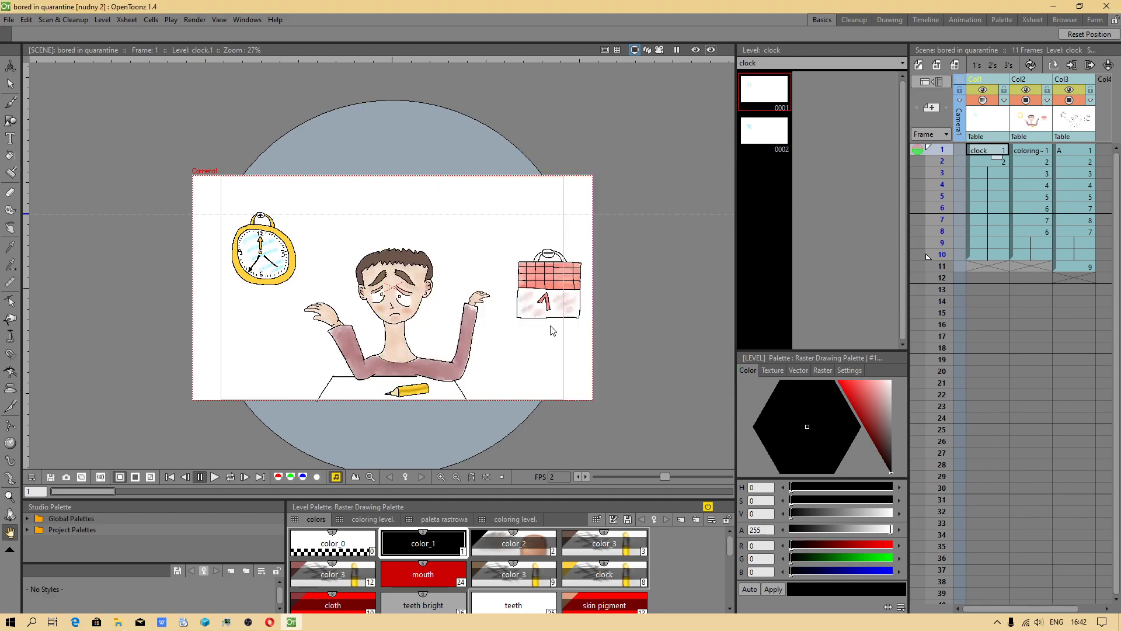
left_click(102, 19)
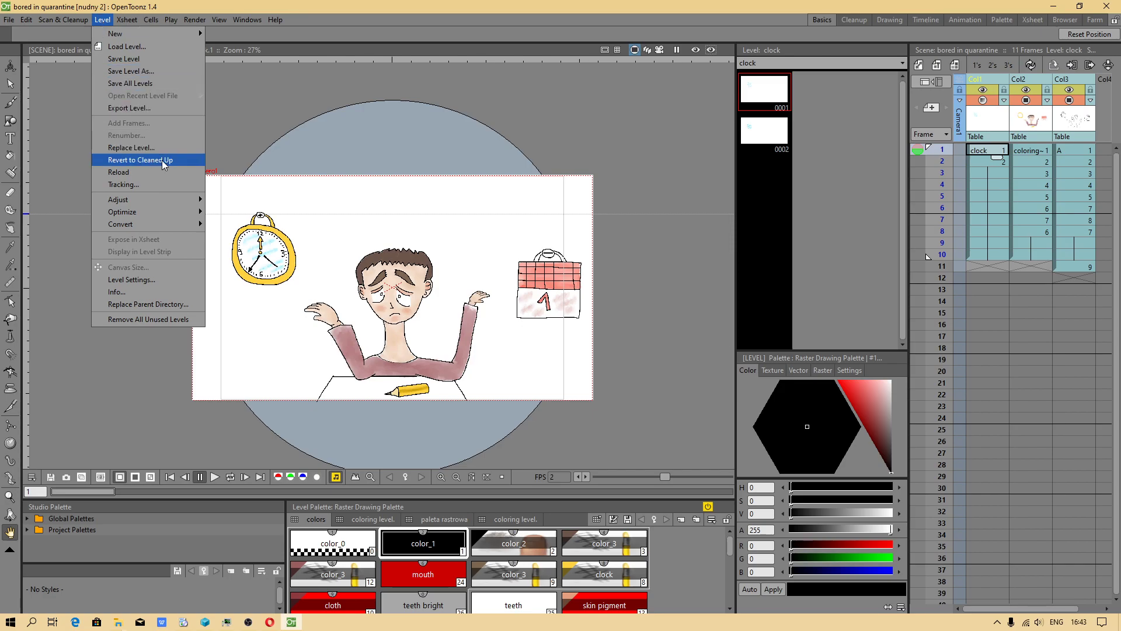
Look over the Level > Adjust and Convert submenus, then reopen About OpenToonz
mouse_move(159, 203)
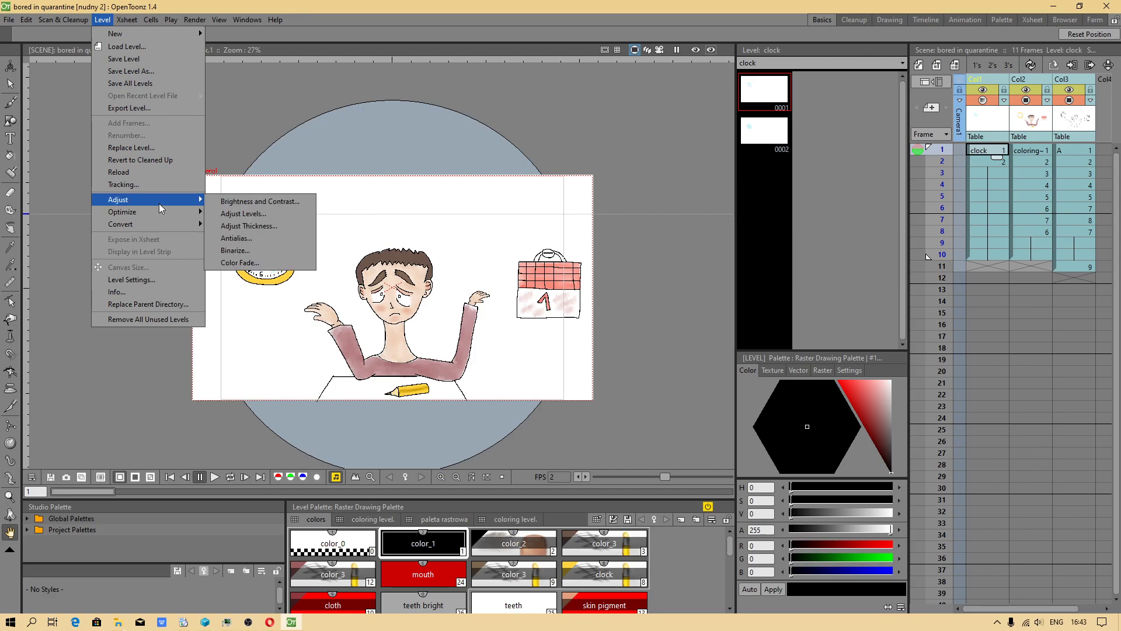
mouse_move(169, 224)
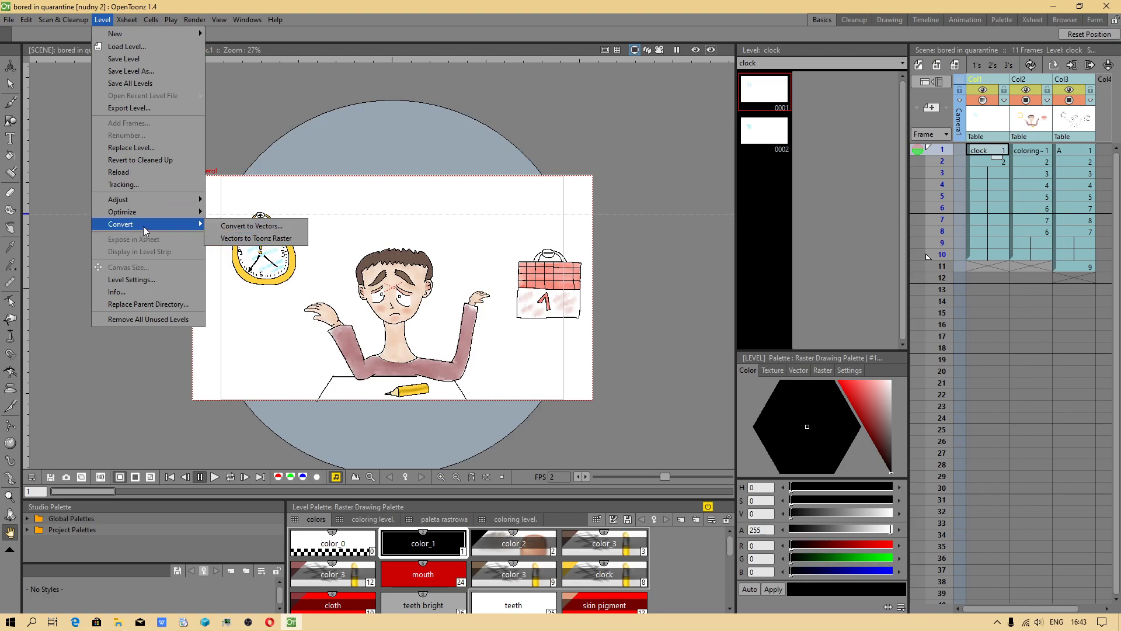
mouse_move(275, 20)
left_click(301, 49)
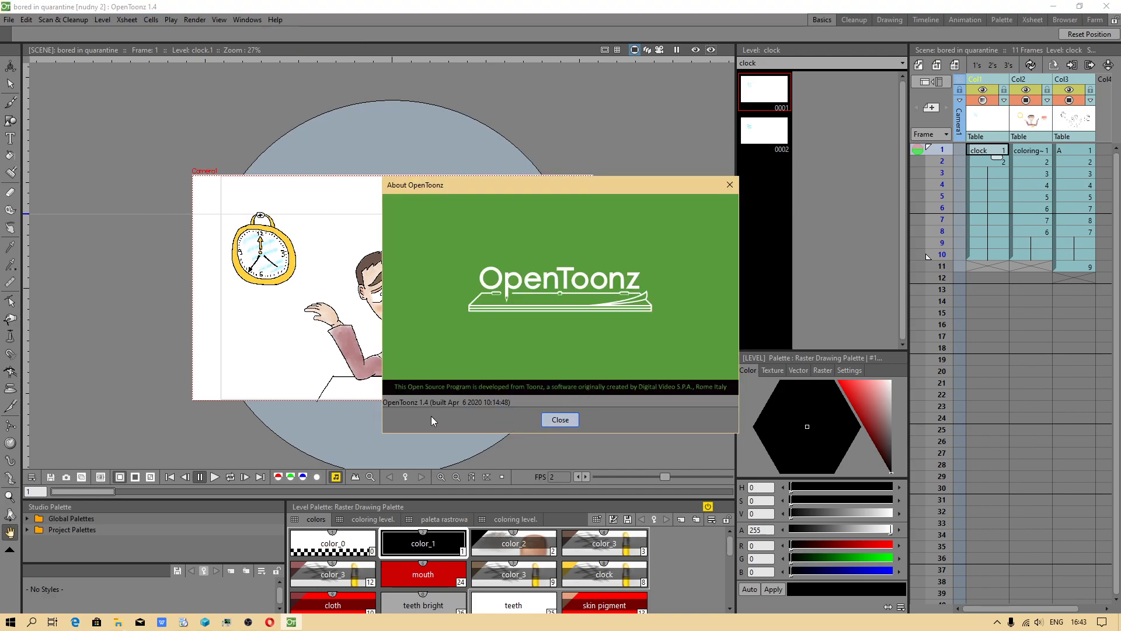
Close the About box, preview frames 11, 8 and 7 in the Xsheet, and finish on frame 1
left_click(571, 420)
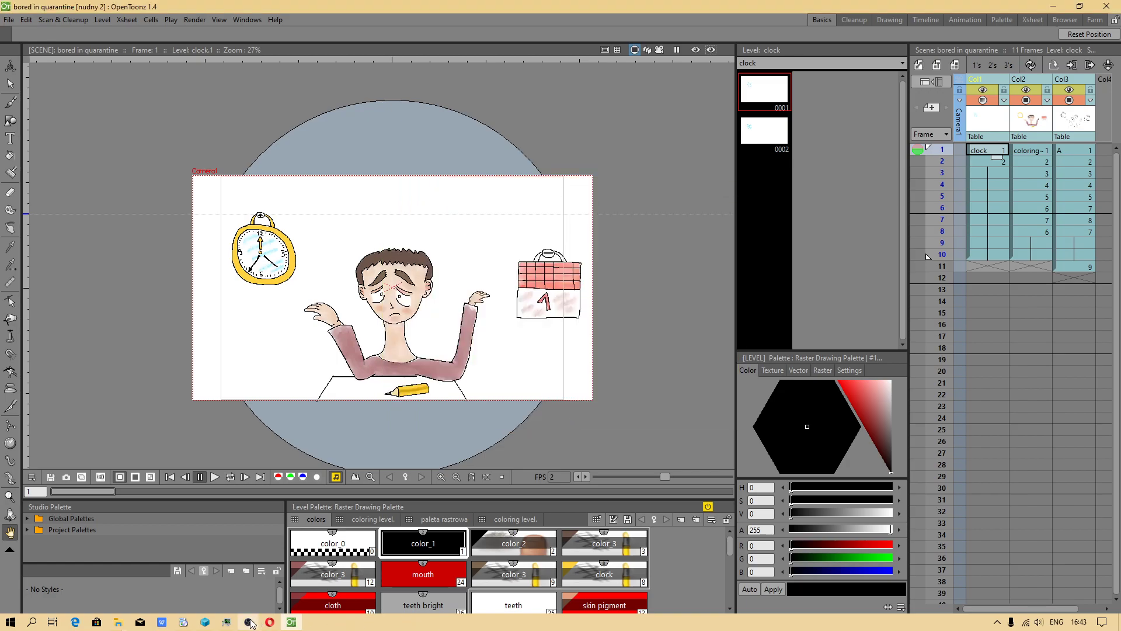
mouse_move(248, 621)
left_click(1069, 269)
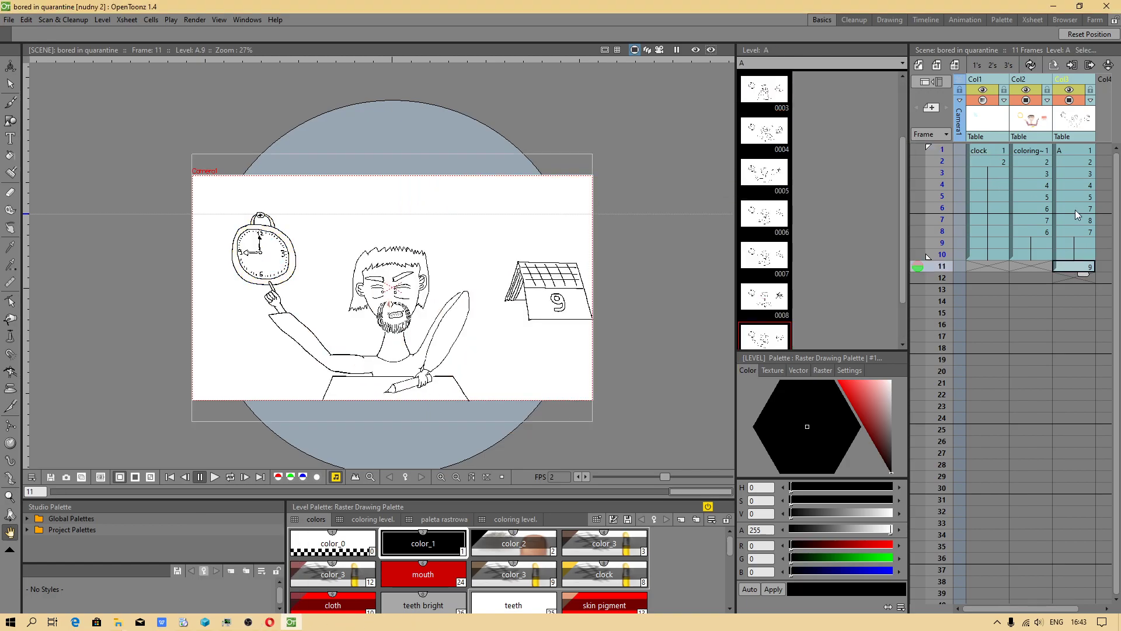
left_click(1080, 230)
left_click(990, 149)
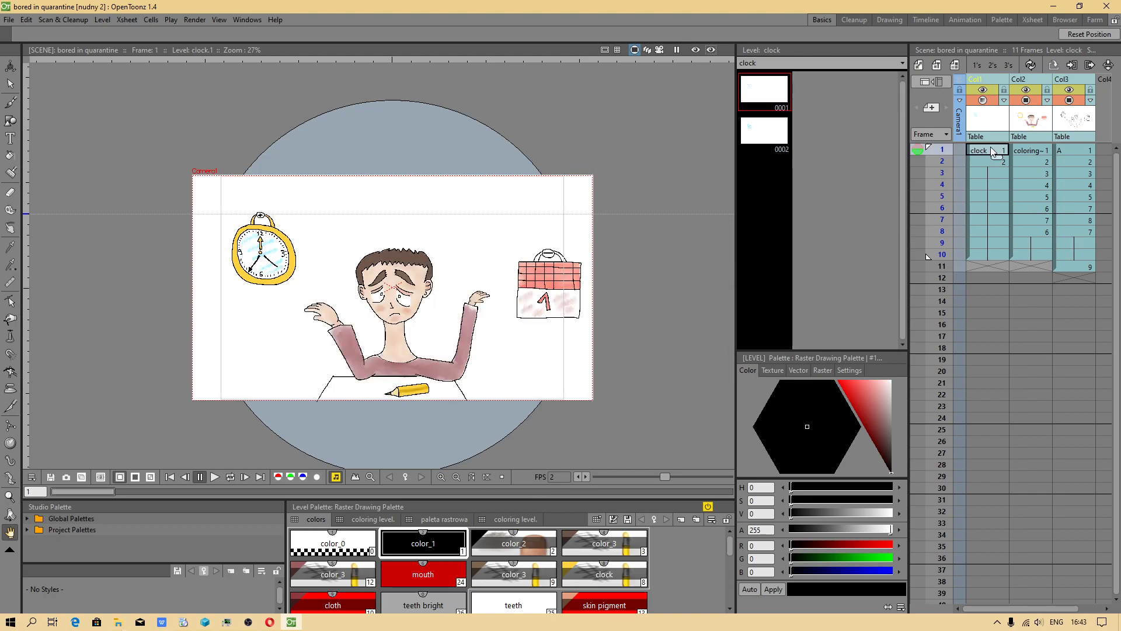
left_click(986, 220)
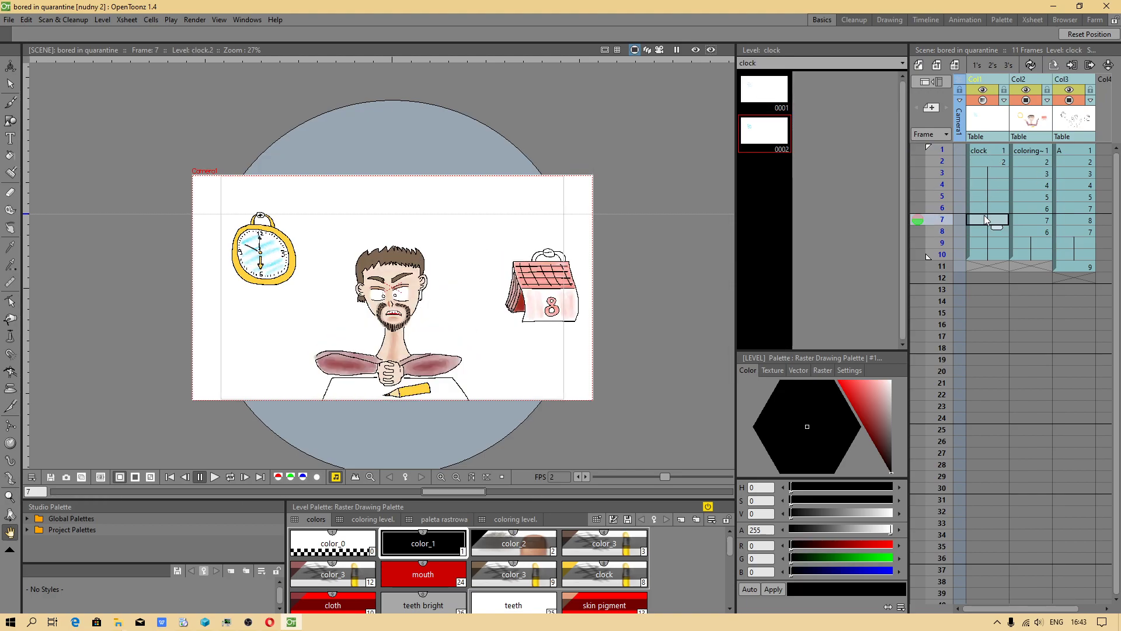
left_click(990, 243)
left_click(986, 149)
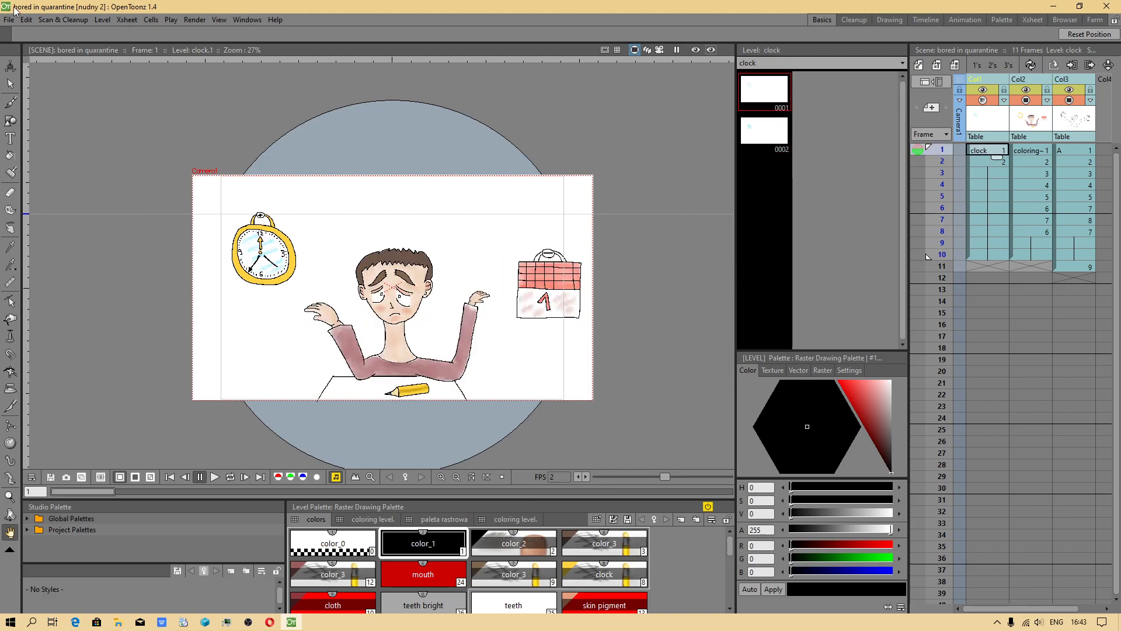